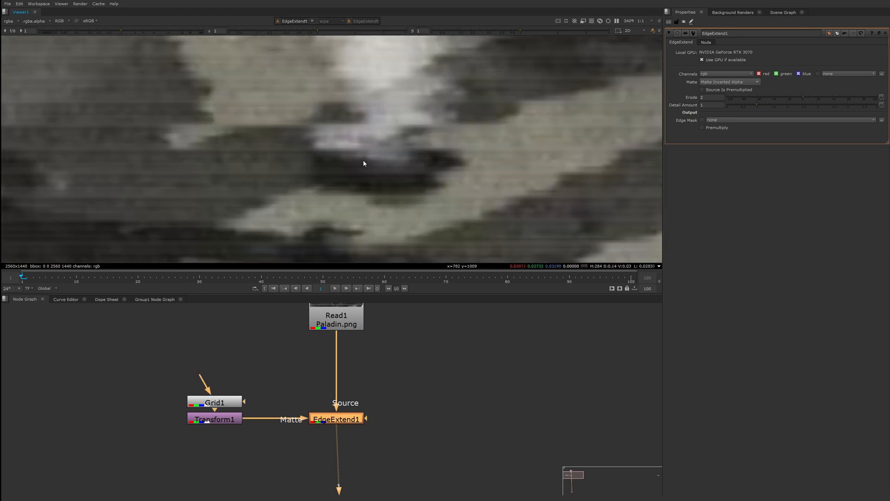
- Enclose the Grid, Transform and EdgeExtend nodes in a Backdrop node
key(f)
key(f)
scroll(370, 320, down, 4)
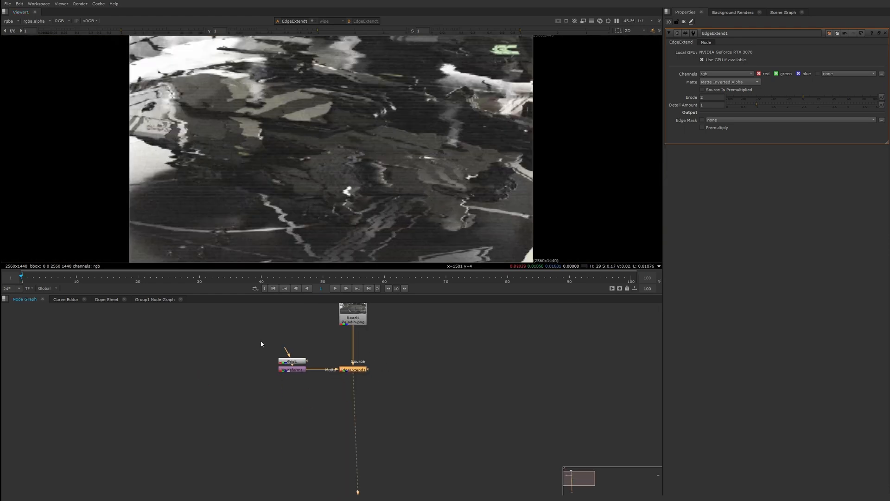
drag(260, 344, 277, 385)
drag(254, 359, 383, 402)
key(Tab)
text(bac)
key(Return)
double_click(341, 348)
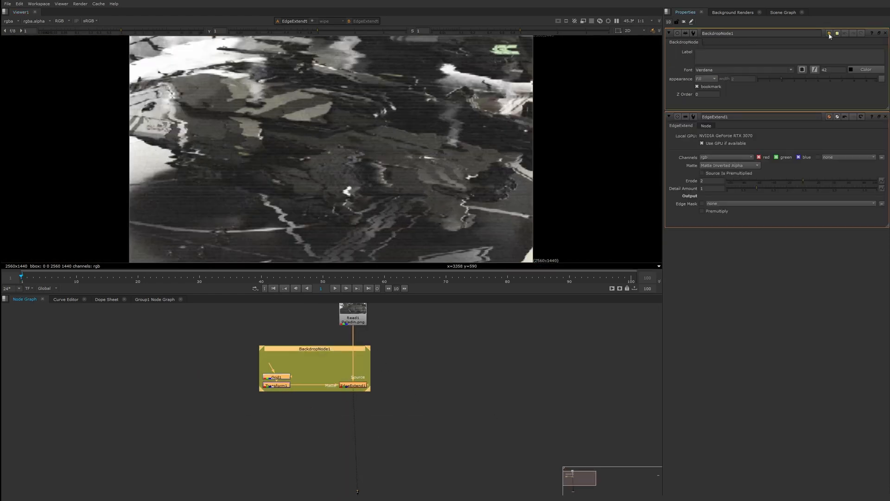
- Color the backdrop grey and label it "Line removal"
click(829, 34)
click(411, 201)
click(713, 59)
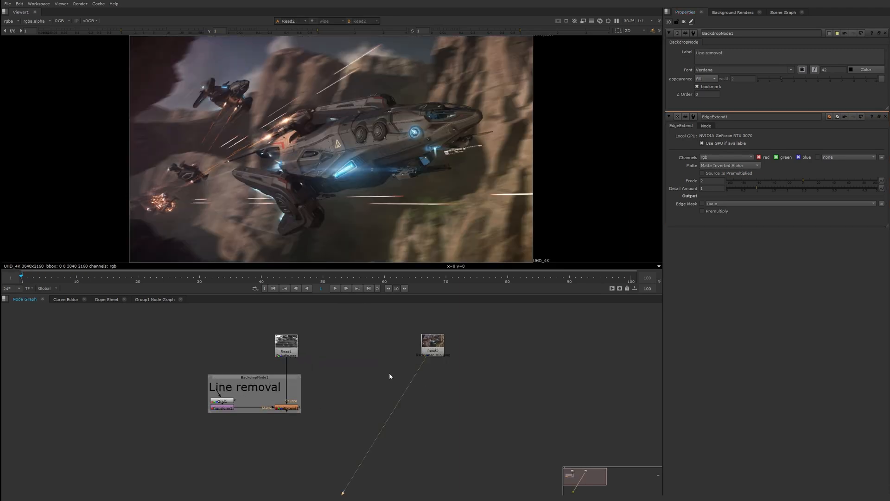
- Add a Noise node beside the Redeemer image, view it and set its x/ysize to 112
key(Tab)
text(noise)
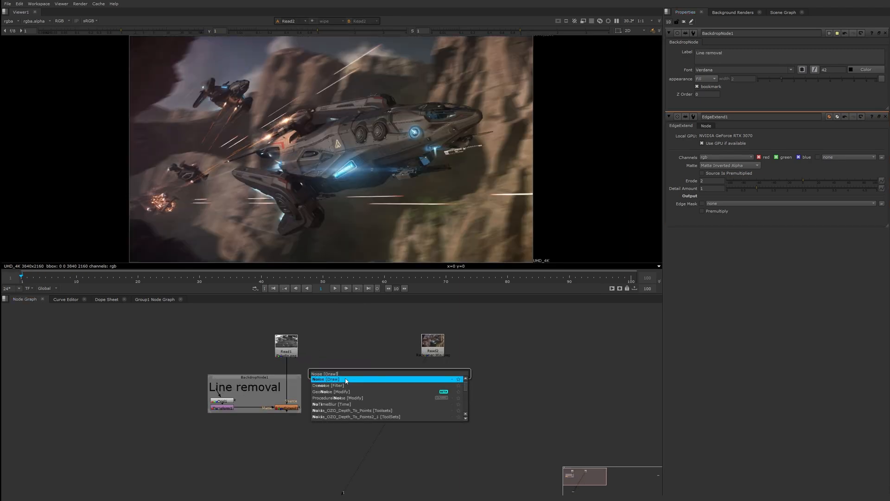
key(Return)
scroll(390, 376, up, 2)
key(1)
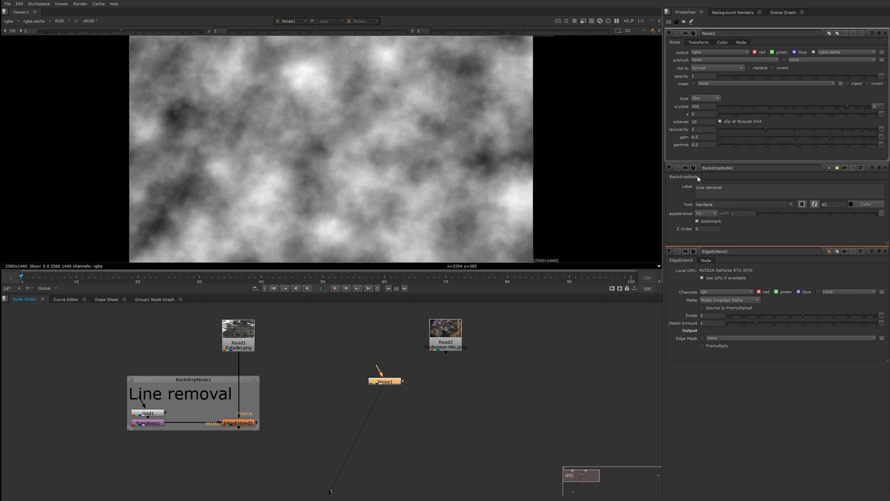
drag(843, 107, 822, 107)
- Add a Shuffle node below the Redeemer image that routes the noise's red channel into the u channel of a new distort layer
key(Tab)
text(shuffle)
key(Return)
drag(446, 372, 446, 339)
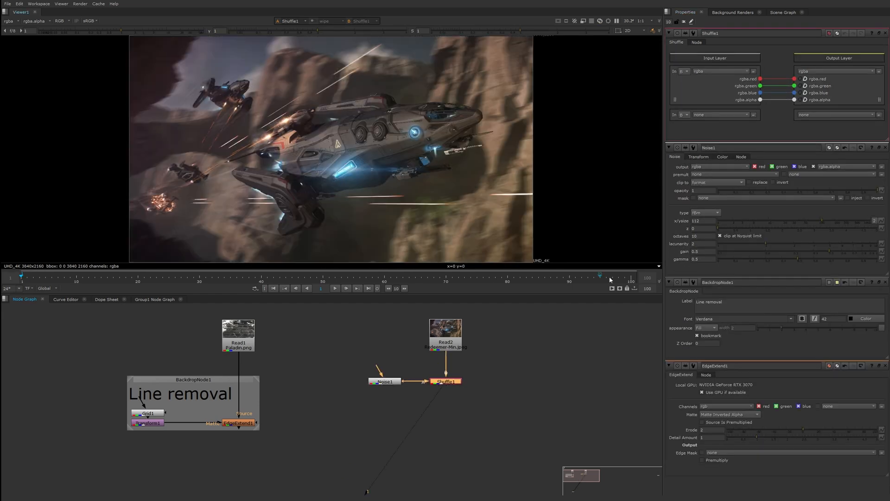
click(836, 72)
click(809, 210)
text(distort)
click(651, 247)
click(621, 287)
- Add an IDistort node after the Shuffle, using the distort layer as UV channels and a UV scale of 200
key(Tab)
text(idistort)
key(Return)
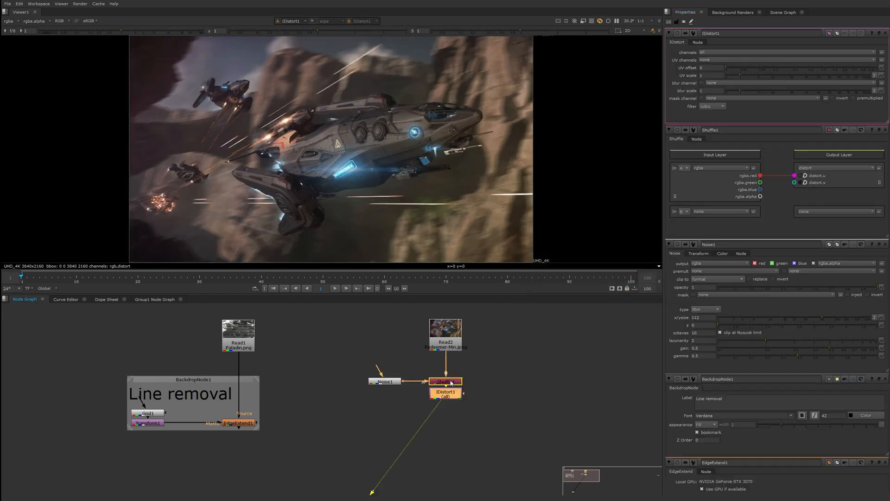
click(773, 59)
click(723, 108)
double_click(705, 76)
text(200)
key(Return)
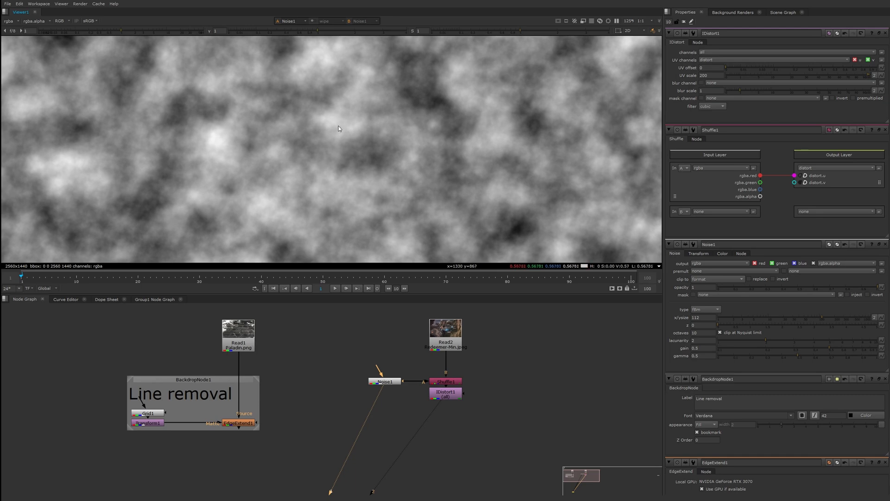
- Compare the distorted image with the noise pattern by alternating the viewed node
key(2)
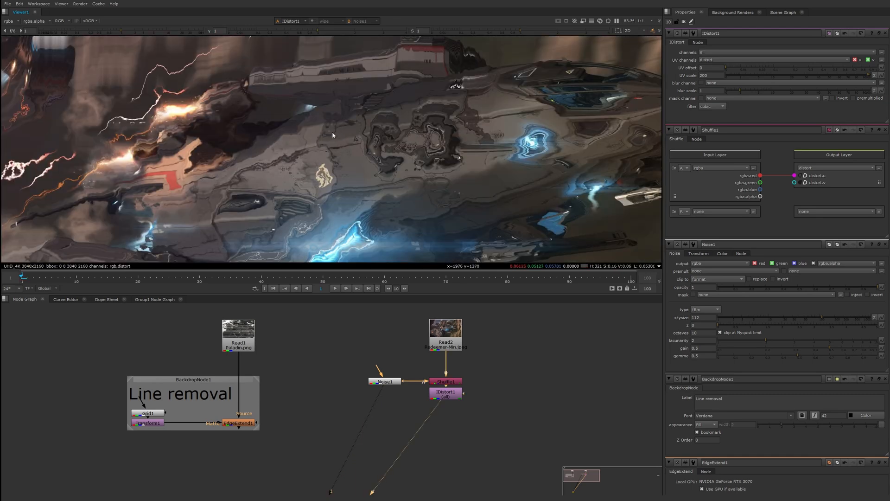
key(1)
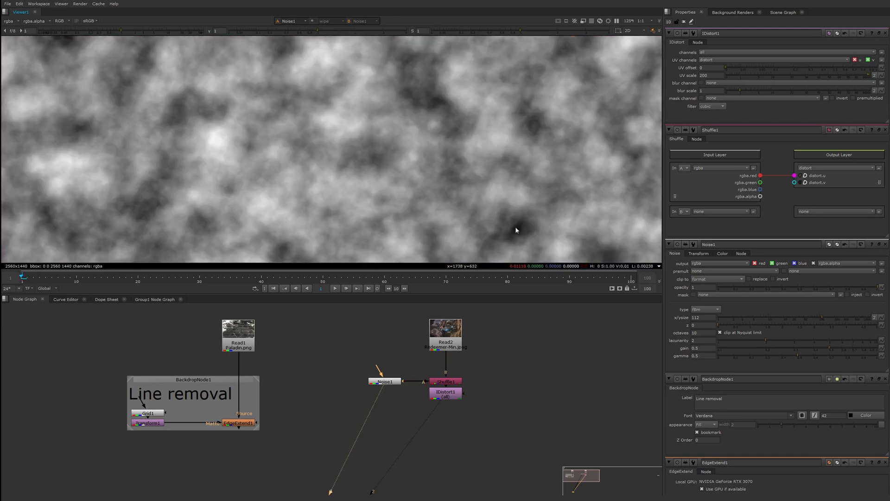
key(2)
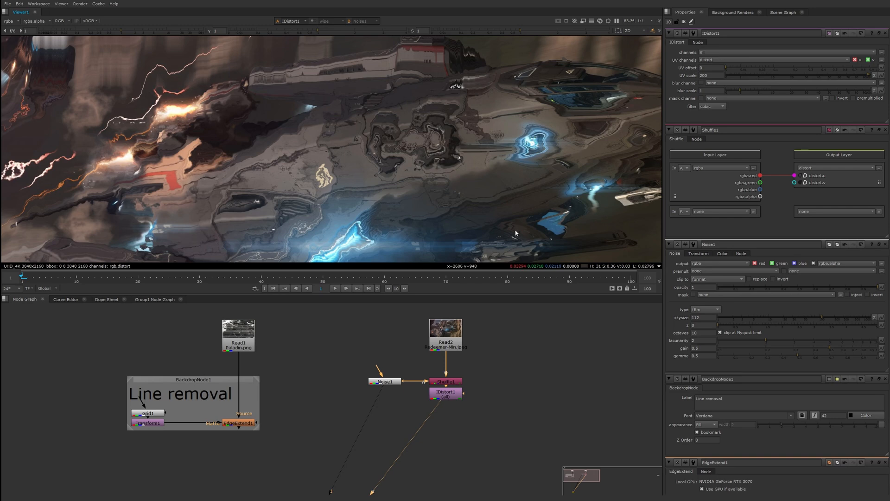
key(1)
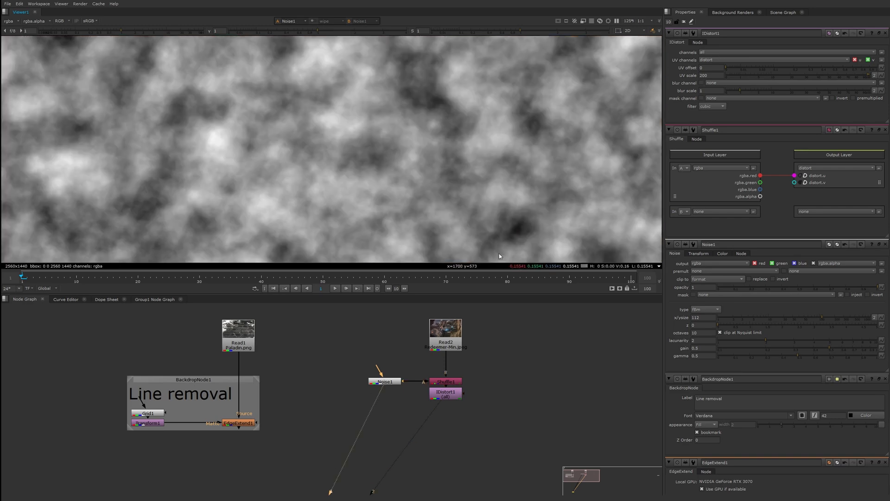
scroll(702, 68, up, 4)
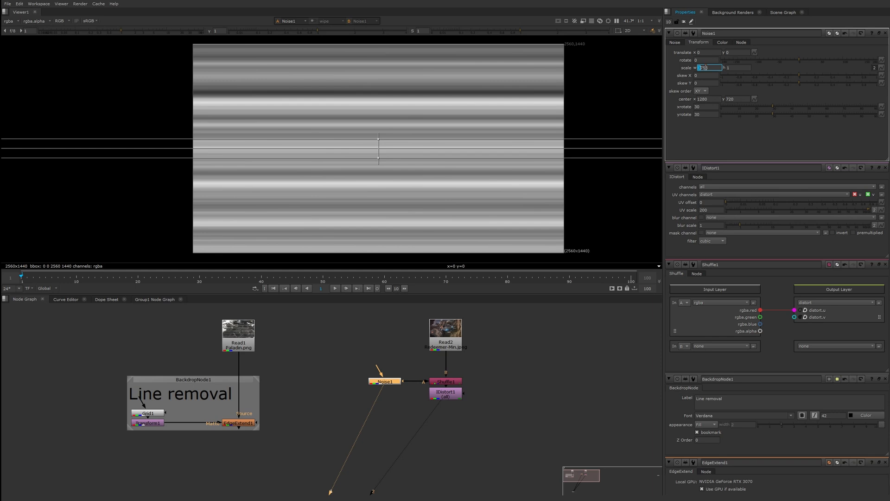
- Close all open node properties and view the IDistort result
click(683, 22)
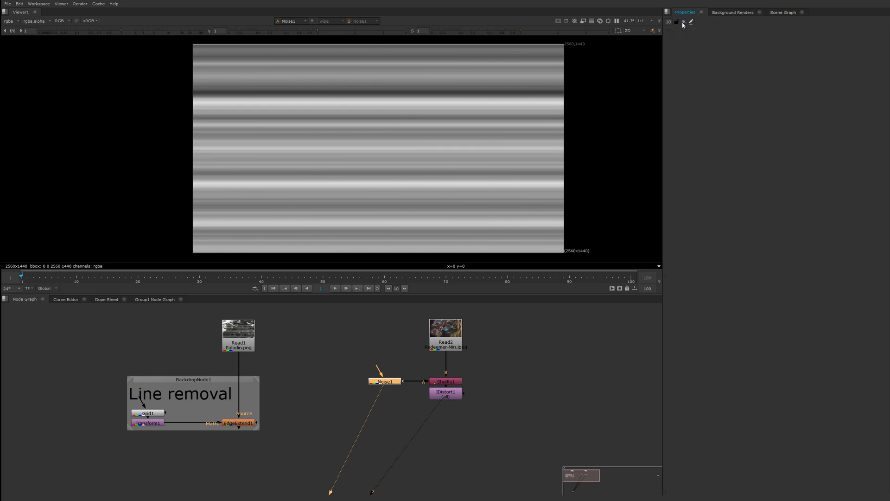
click(445, 393)
key(1)
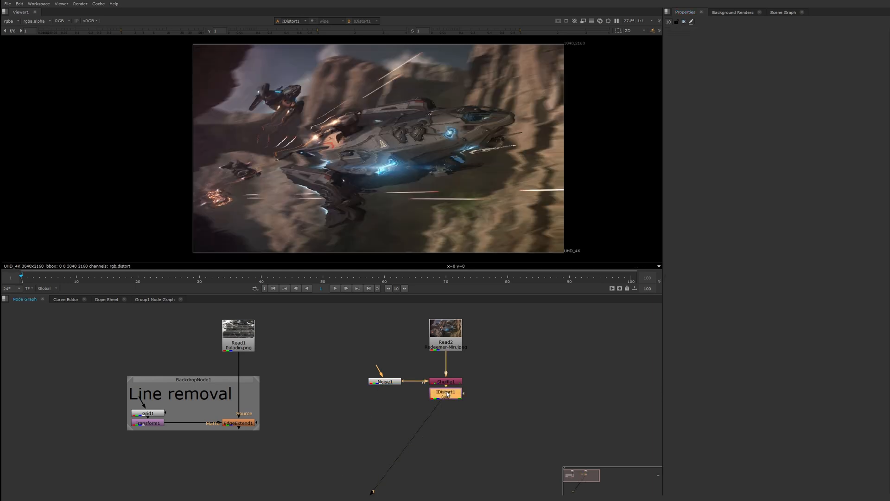
- Try smaller and larger x/ysize values on the Noise node to vary the distortion
double_click(397, 382)
click(674, 43)
click(704, 106)
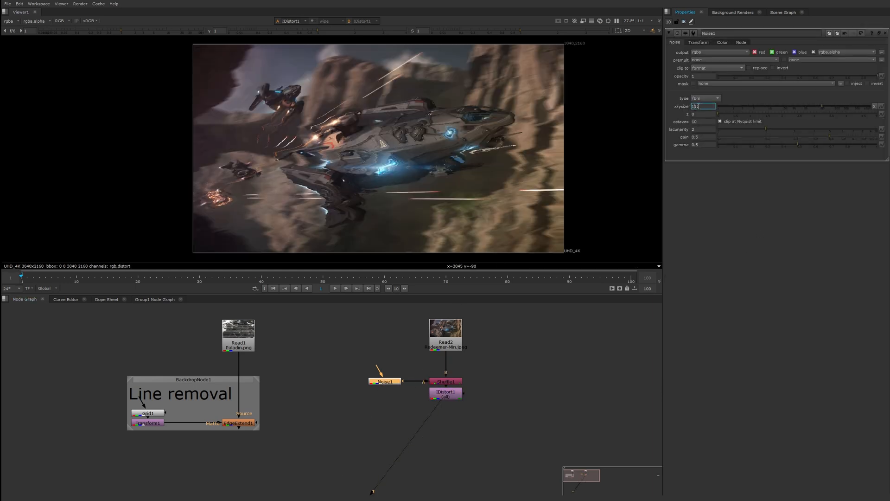
key(Left)
key(Down)
key(Down)
key(Down)
key(Down)
key(Up)
key(Up)
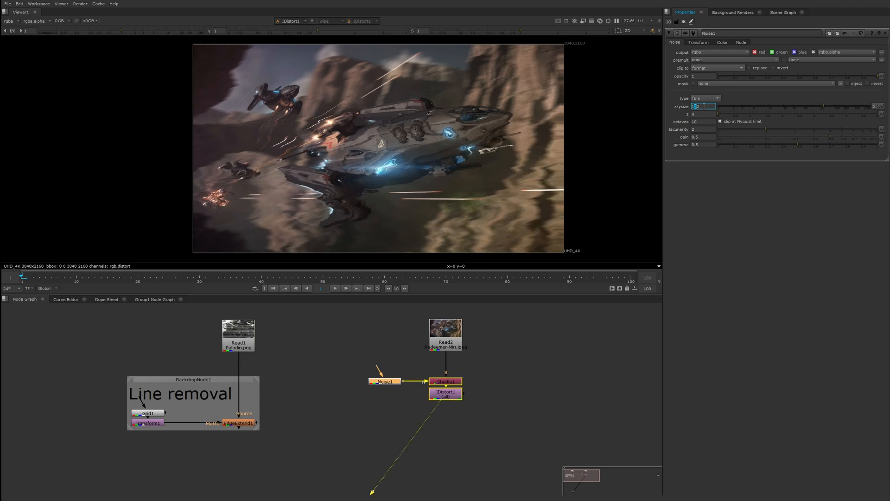
key(Up)
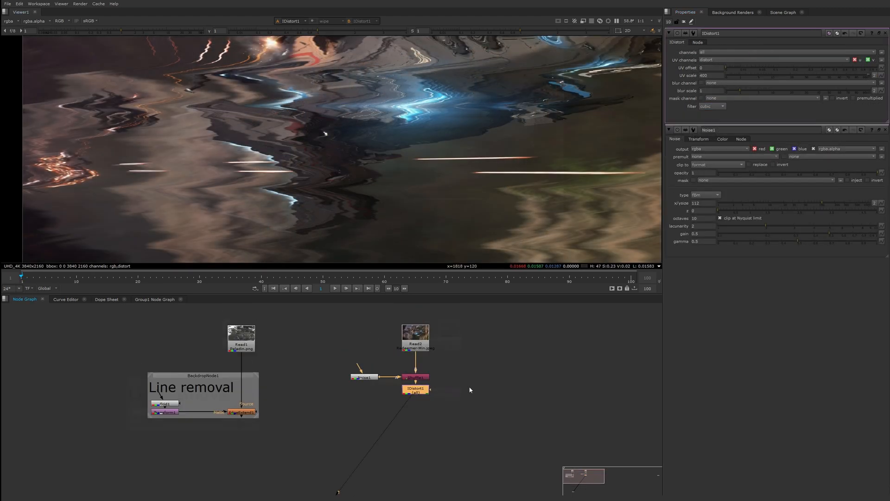
- Add a Grade node after the IDistort and paste a copy of the IDistort below it
key(g)
click(449, 407)
ctrl+click(419, 394)
key(ctrl+c)
click(419, 401)
key(ctrl+v)
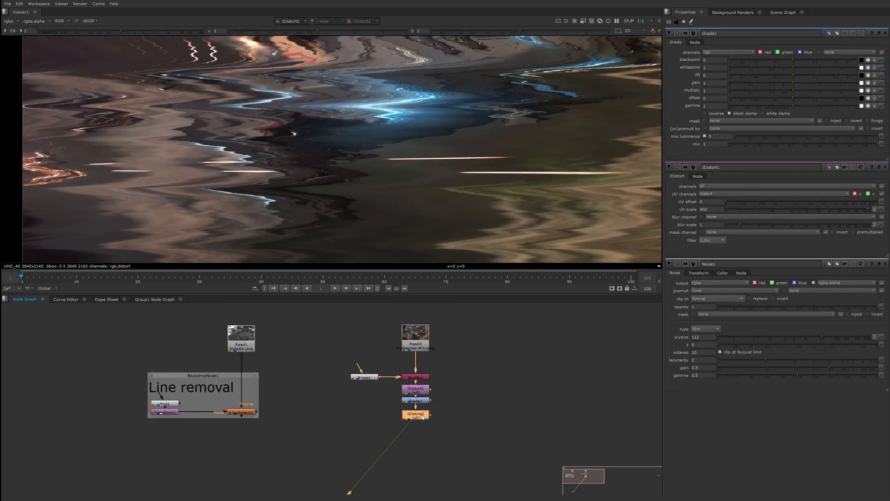
- Lower the copied IDistort's UV scale to -400 to reverse the distortion
key(Down)
key(Down)
key(Down)
key(Down)
key(Down)
key(Down)
key(Down)
key(Down)
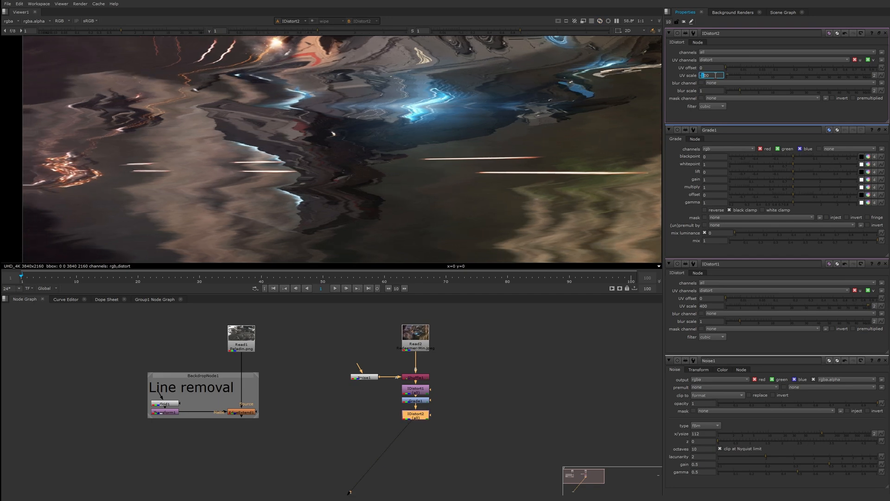
scroll(621, 117, down, 2)
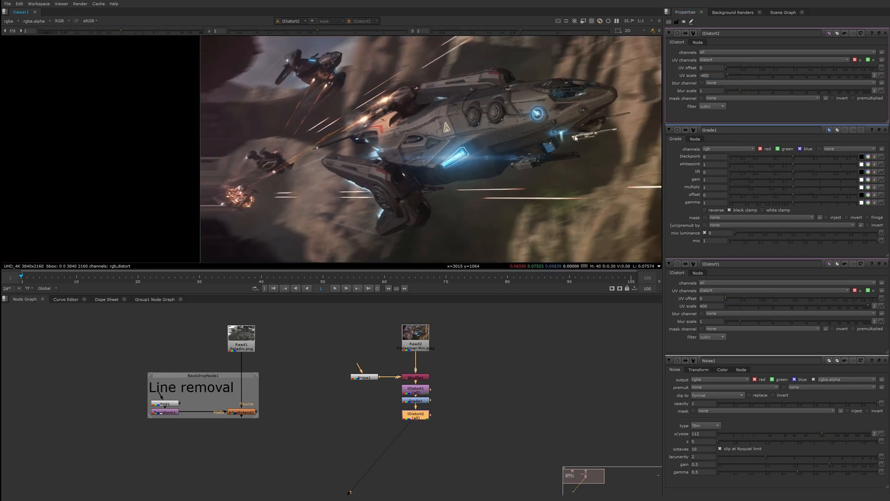
- Increase the UV scale of the opposing IDistort pair to a magnitude of 1000
double_click(706, 76)
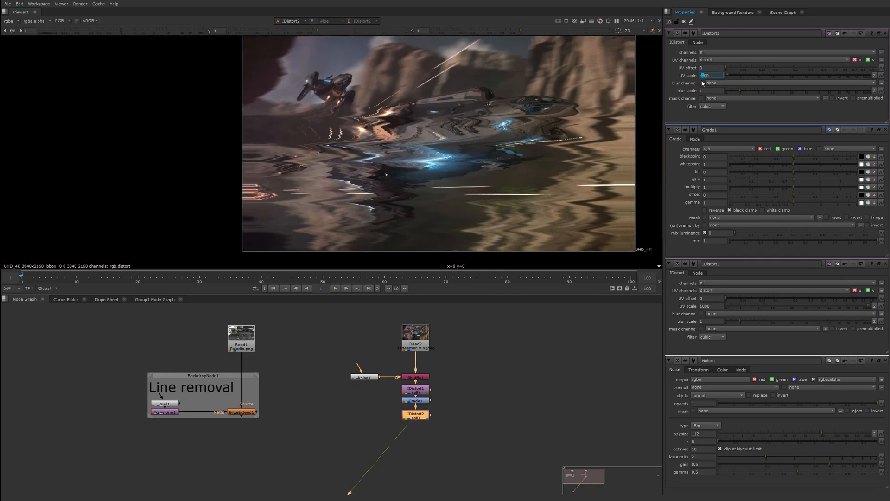
text(1000)
key(Return)
- Inspect the image restored by the reversed distortion up close for lost detail and artifacts
scroll(363, 185, up, 5)
middle_drag(538, 188, 382, 41)
middle_drag(446, 109, 385, 114)
scroll(500, 153, up, 1)
middle_drag(500, 153, 441, 183)
scroll(472, 152, down, 2)
scroll(386, 162, up, 2)
middle_drag(525, 231, 466, 123)
scroll(407, 149, down, 7)
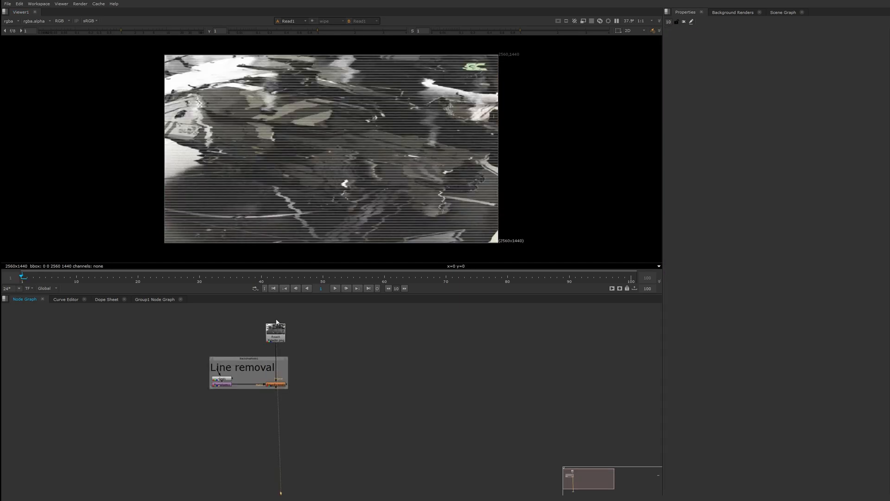
- Add a RotoPaint node connected to the Paladin.png Read node and view its output
scroll(203, 133, up, 5)
middle_drag(216, 138, 267, 174)
key(Tab)
text(roto)
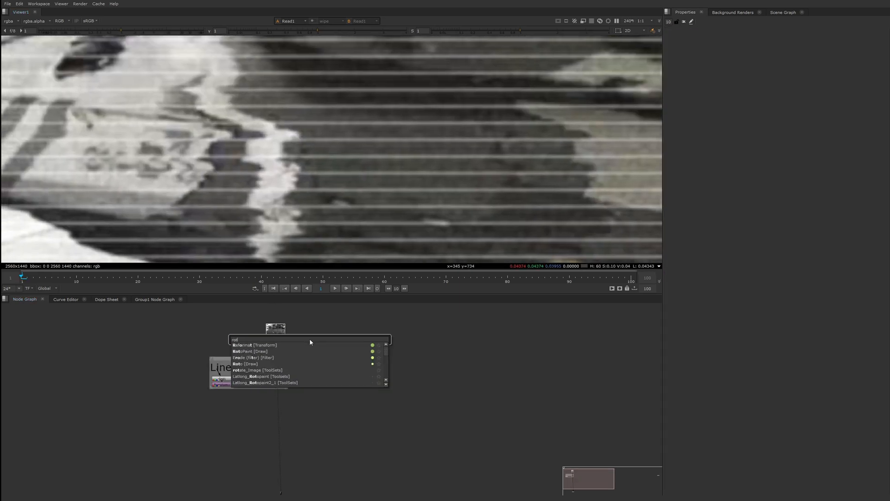
key(Return)
drag(297, 341, 281, 335)
click(299, 347)
key(1)
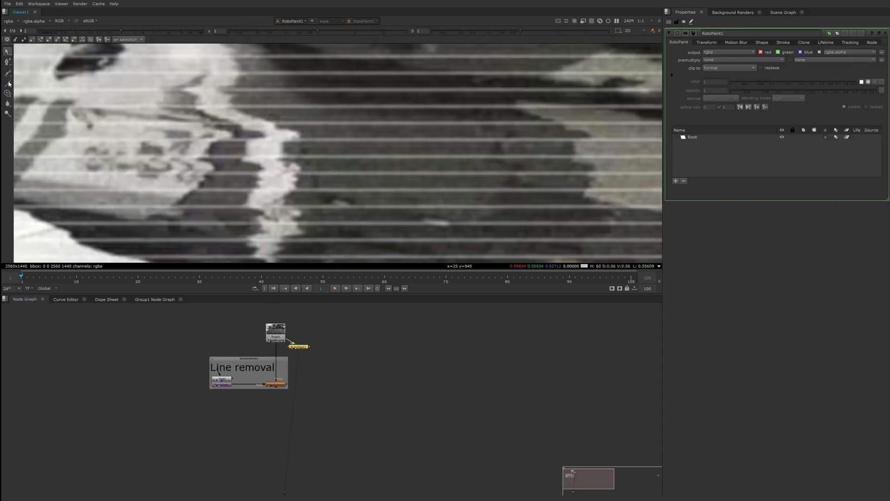
- Paint small green brush marks on the tips of the jagged white edge with a reduced brush size
click(8, 83)
click(241, 40)
click(241, 40)
click(220, 40)
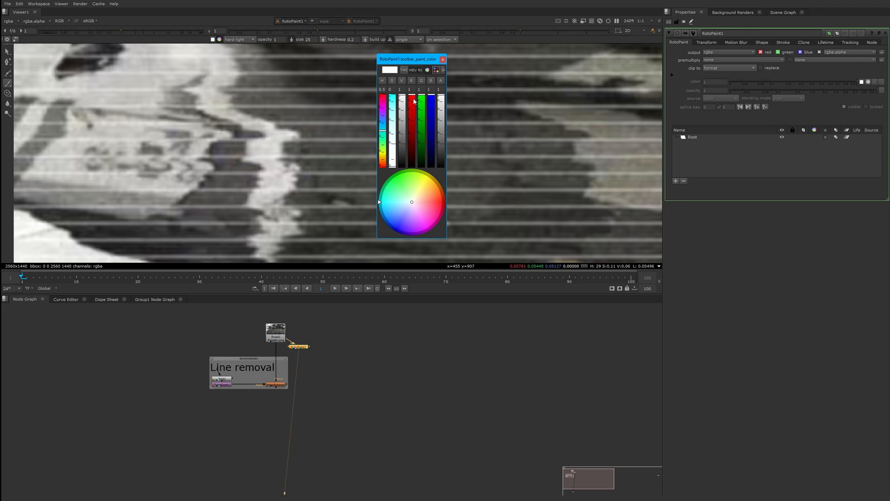
click(443, 59)
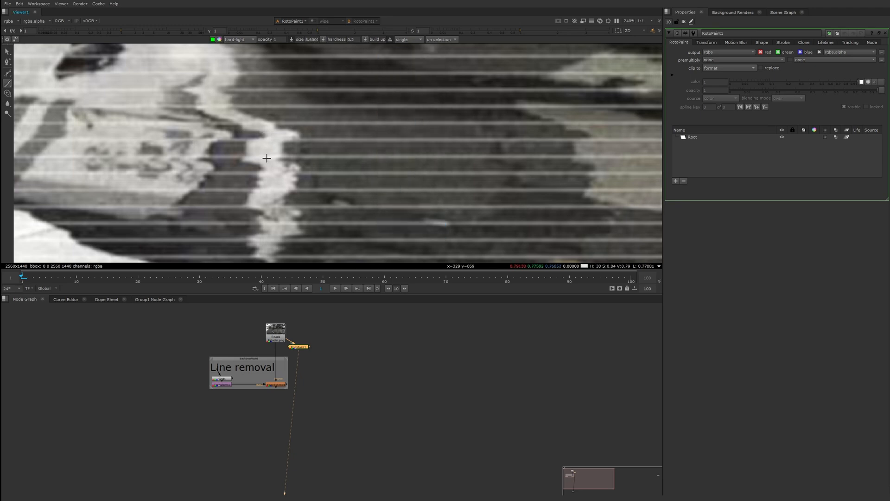
drag(298, 132, 298, 137)
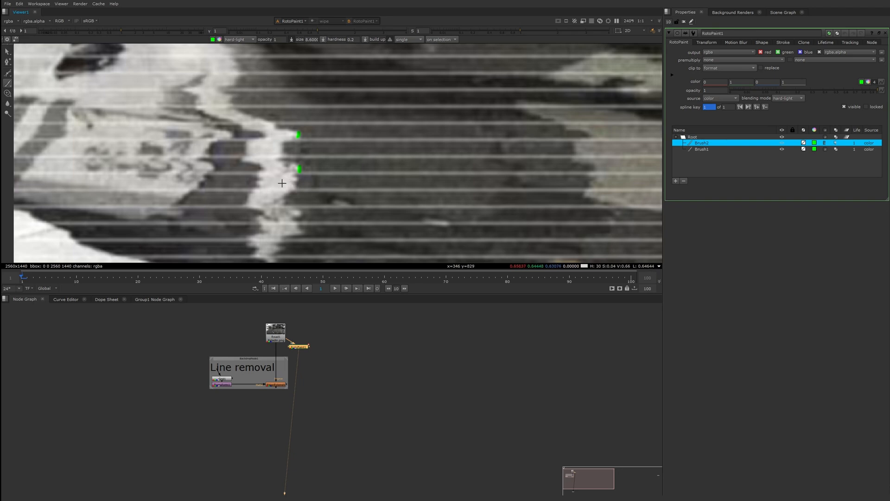
- Delete the RotoPaint node with its green marks
key(Delete)
scroll(326, 226, down, 7)
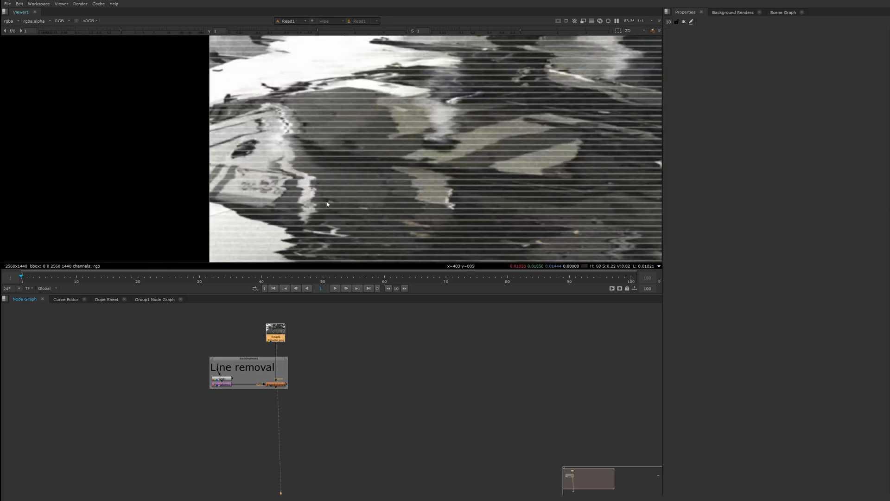
double_click(298, 347)
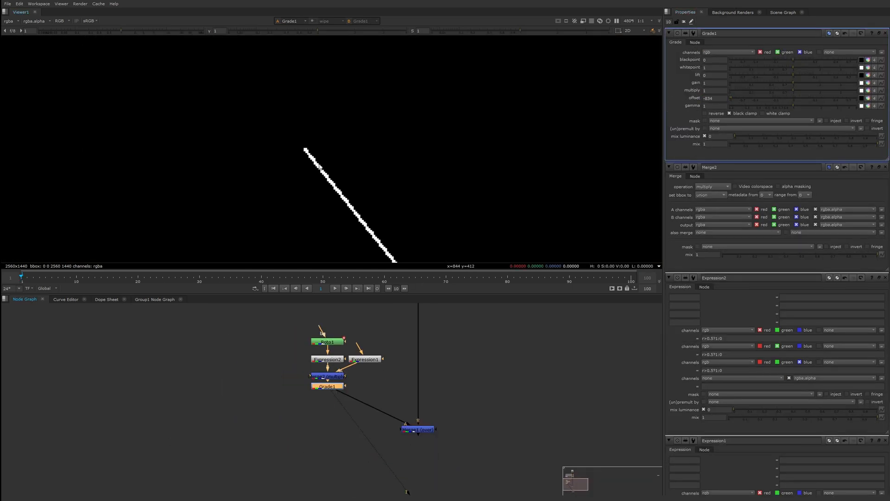
- Add a Dilate node after the Grade with a width of 1000 and a height of 0
key(Tab)
text(erode)
key(Return)
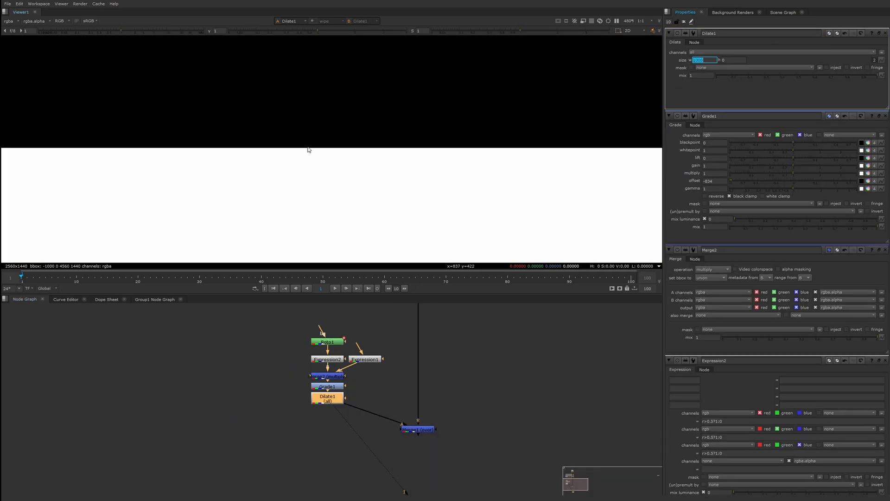
key(Tab)
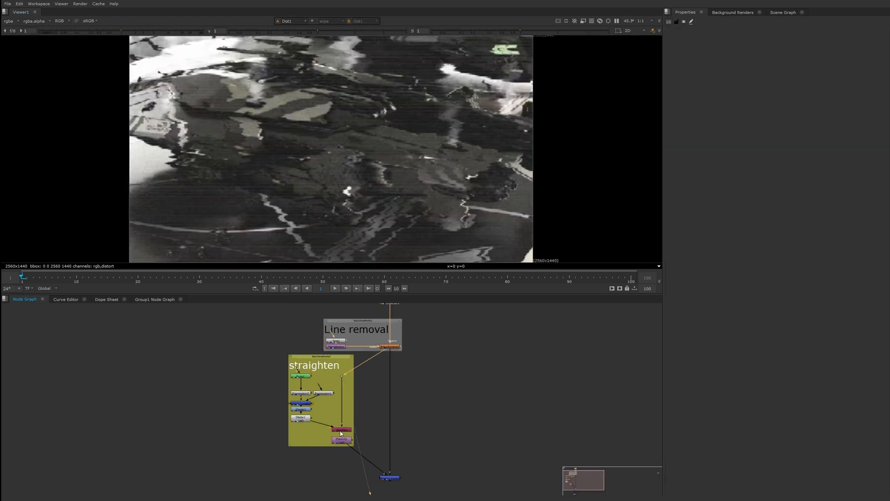
- View the straighten group's IDistort output and examine the straightened vertical streak in the lower part of the image
click(342, 438)
key(1)
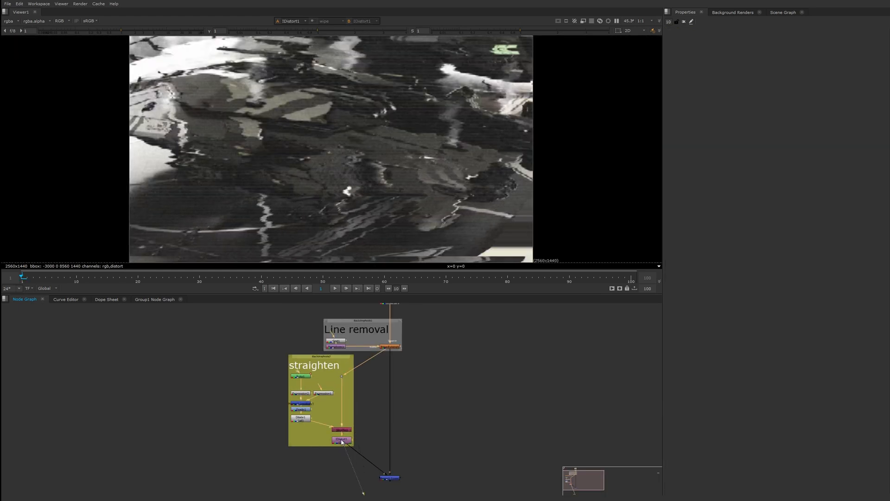
scroll(303, 221, up, 2)
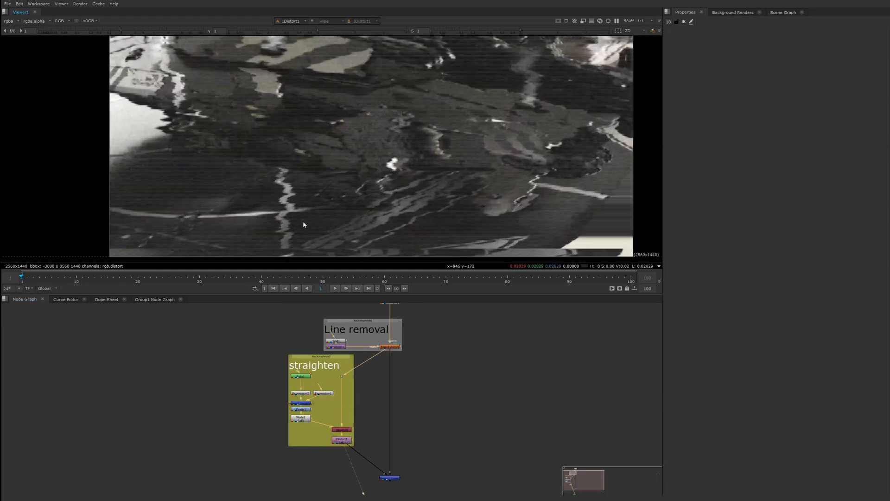
scroll(372, 386, up, 2)
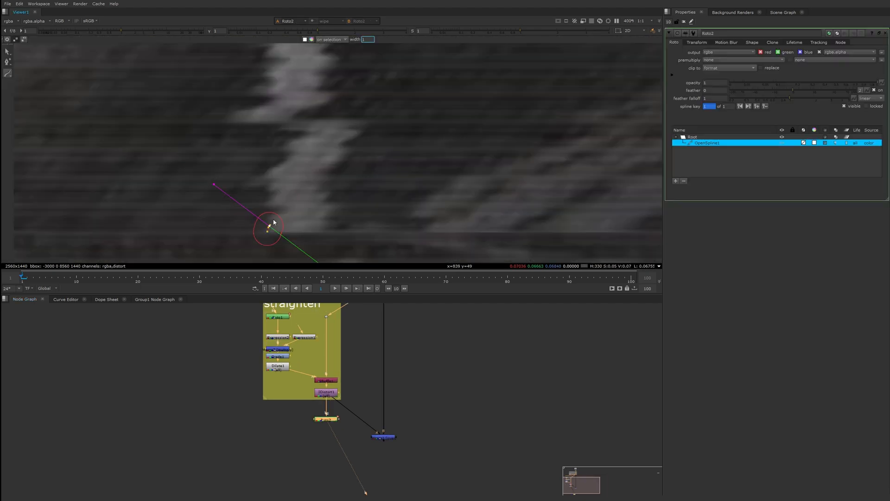
- Trace the jagged left edge of the pale vertical streak upwards from its lower end with an open spline in Roto2
click(270, 116)
click(284, 139)
click(257, 152)
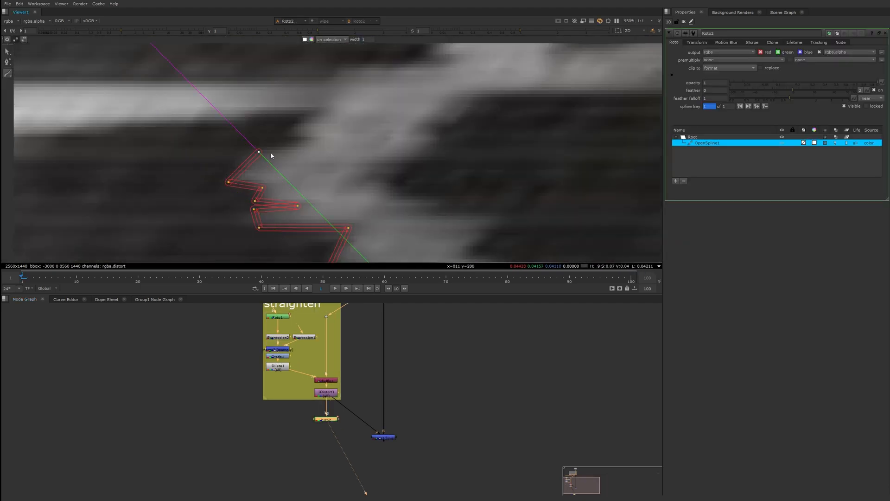
click(351, 160)
click(334, 133)
click(298, 169)
click(288, 151)
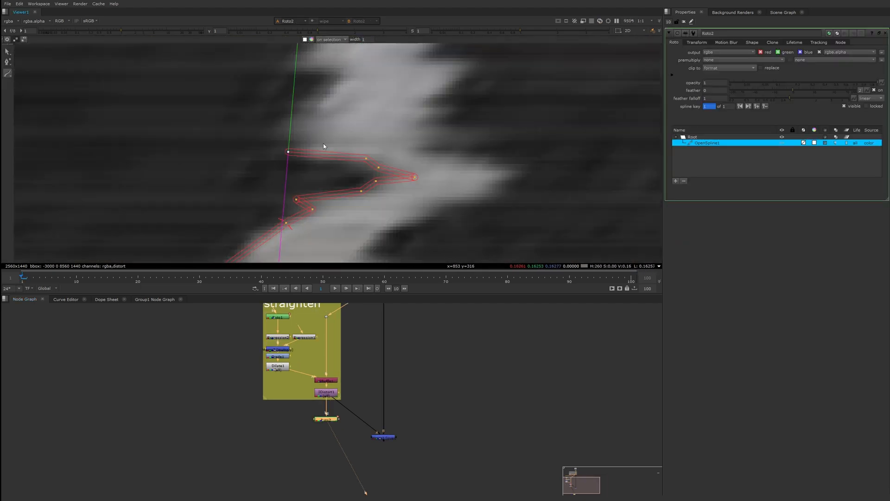
scroll(324, 143, up, 2)
click(418, 195)
click(362, 183)
click(340, 183)
scroll(358, 169, down, 1)
click(406, 229)
click(307, 224)
click(343, 186)
click(396, 184)
click(412, 161)
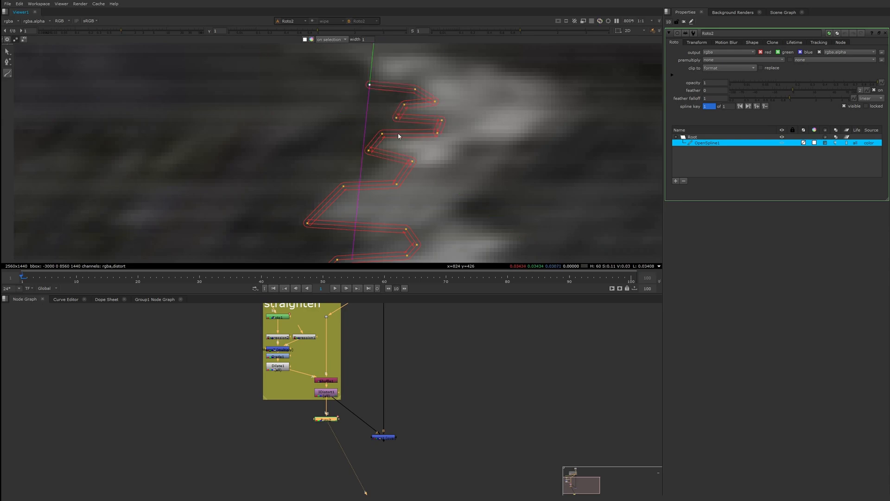
scroll(398, 136, down, 5)
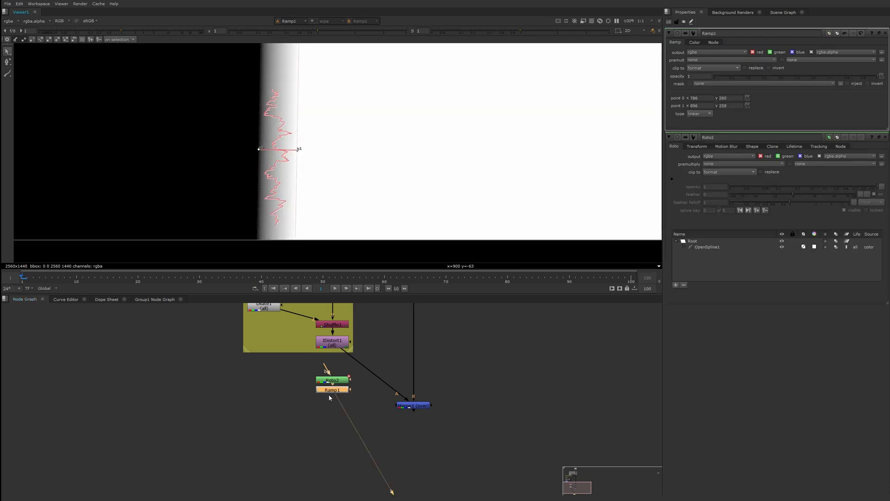
- Delete the Ramp node below Roto2 and close all open node properties
key(Delete)
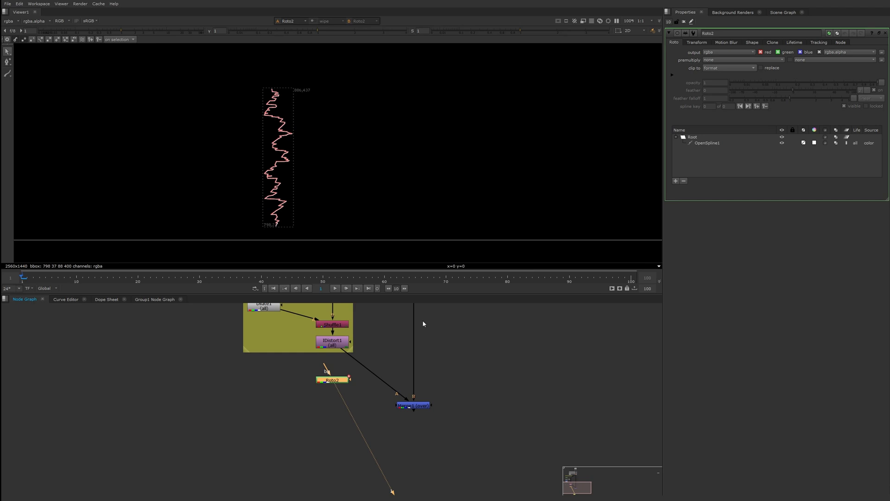
click(684, 22)
scroll(327, 377, up, 2)
- Add an Expression node and set its red, green and blue channel expressions to x
click(371, 401)
key(Tab)
text(expr)
key(Return)
click(729, 94)
text(x)
key(Tab)
text(x)
key(Tab)
text(x)
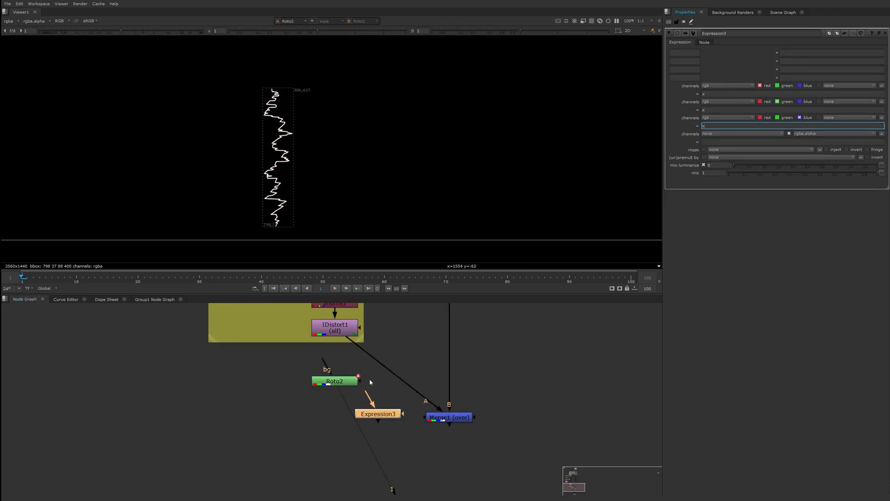
- Add a second Expression node fed by Roto2 and place it directly below
middle_drag(369, 378, 372, 397)
click(344, 430)
key(Tab)
key(Return)
drag(342, 432, 331, 438)
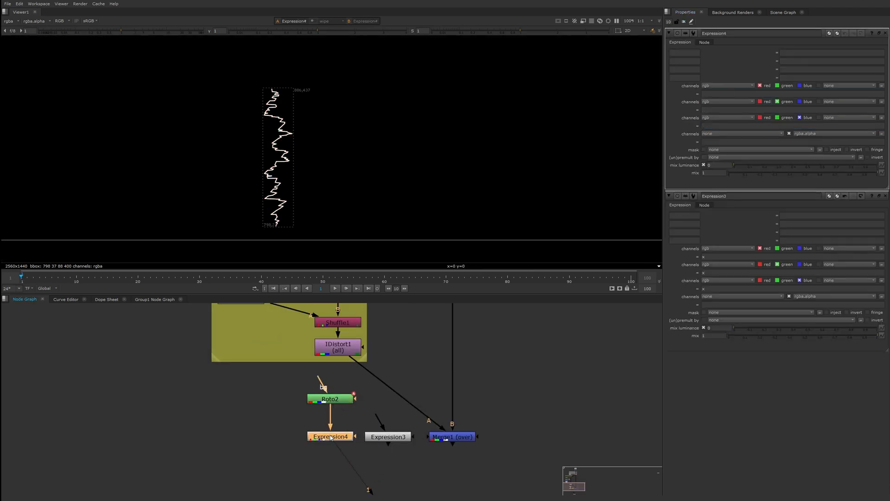
- Set the red, green and blue expressions of Expression4 to x>0.5?1:0
click(723, 93)
text(x>0.5?1:0)
key(ctrl+a)
key(ctrl+c)
key(Tab)
key(ctrl+v)
key(Tab)
key(ctrl+v)
key(Return)
- Correct the variable so all three channels of Expression4 use r>0.5?1:0
drag(705, 94, 701, 94)
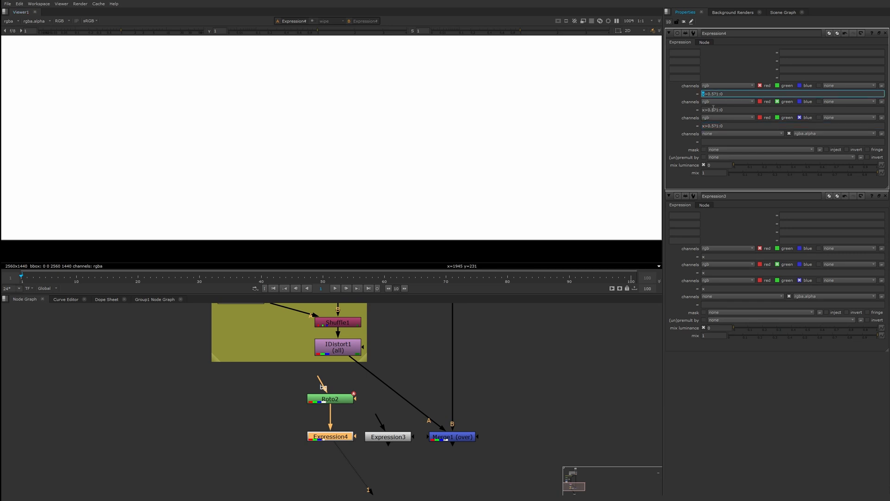
text(r)
key(ctrl+a)
key(ctrl+c)
key(Tab)
key(ctrl+v)
key(Tab)
key(ctrl+v)
key(Return)
- View the output of Expression3 at full frame and examine its pixel values across the image
click(375, 436)
key(1)
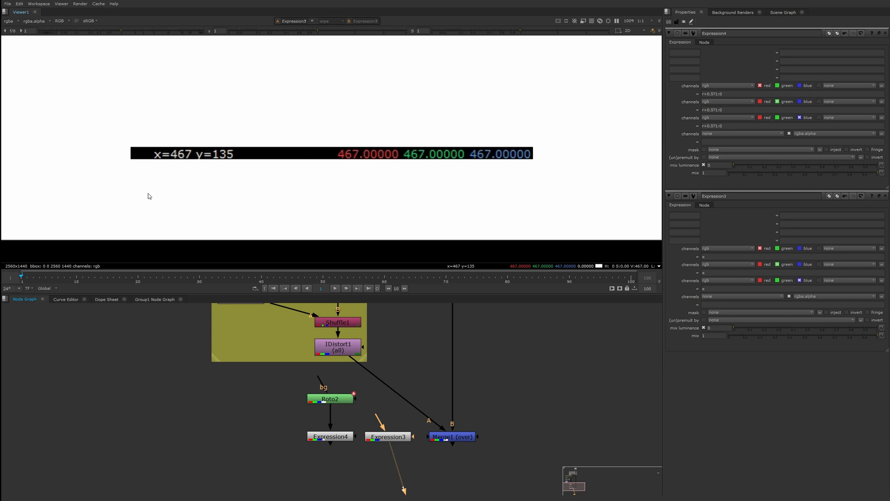
key(f)
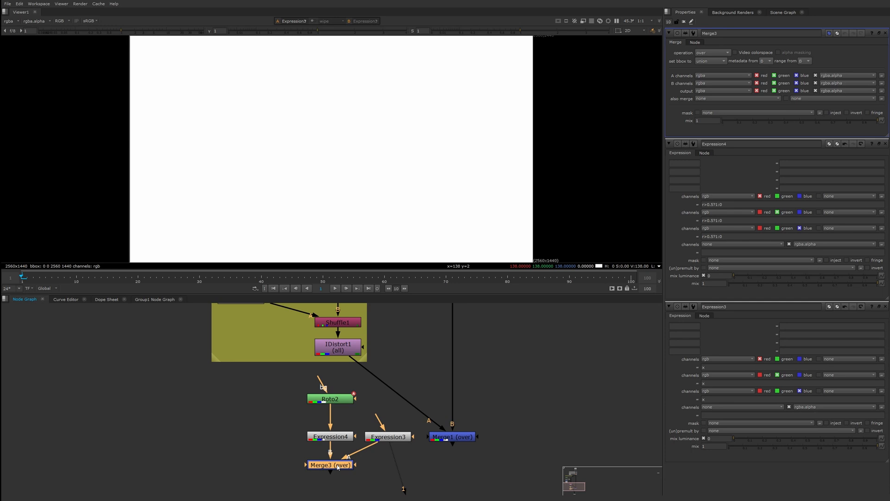
- View the Merge combining both Expression nodes, set its operation to multiply and inspect the traced line
key(1)
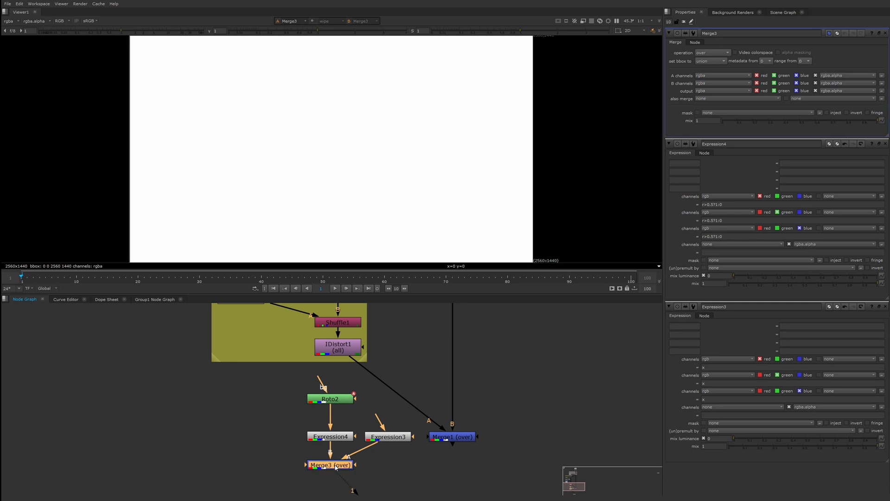
click(713, 52)
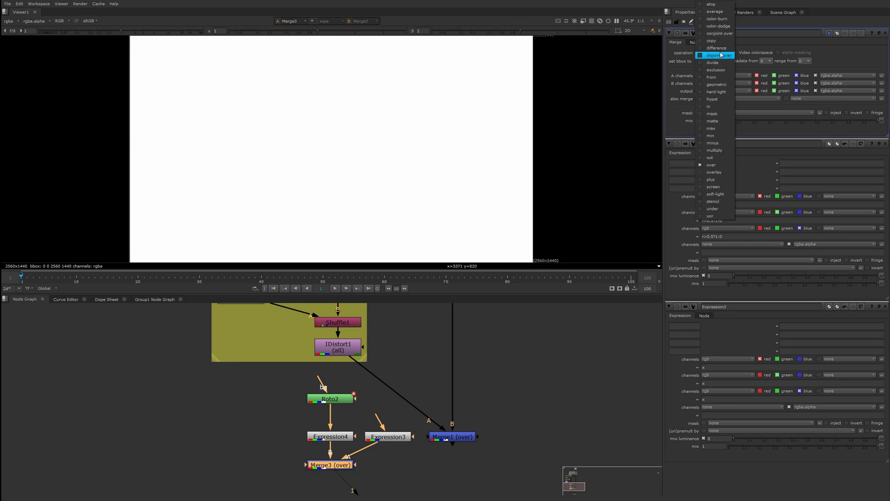
click(716, 150)
middle_drag(309, 199, 387, 171)
scroll(352, 179, up, 10)
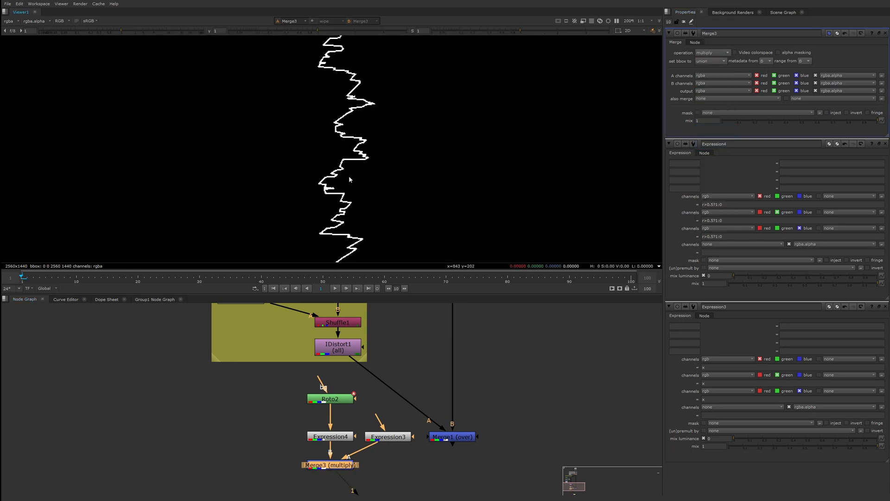
scroll(376, 200, up, 4)
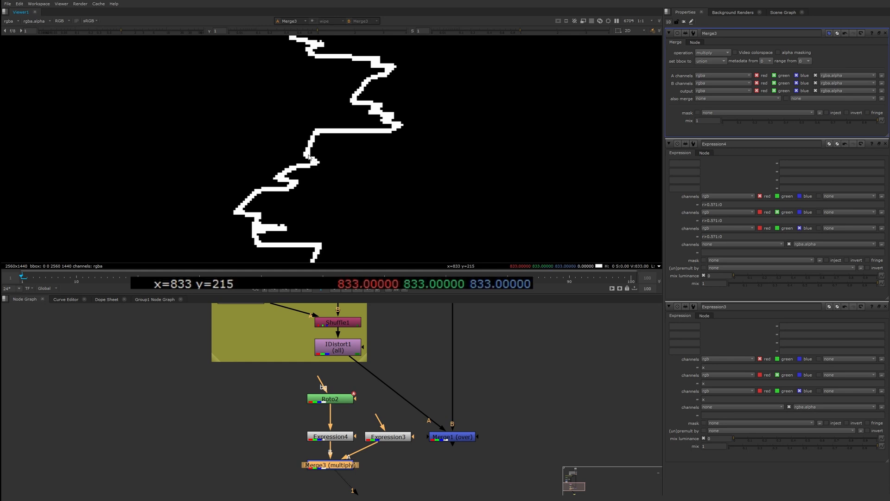
- Add a Grade node after the multiply Merge with an offset of -800
scroll(360, 205, down, 1)
scroll(382, 361, down, 3)
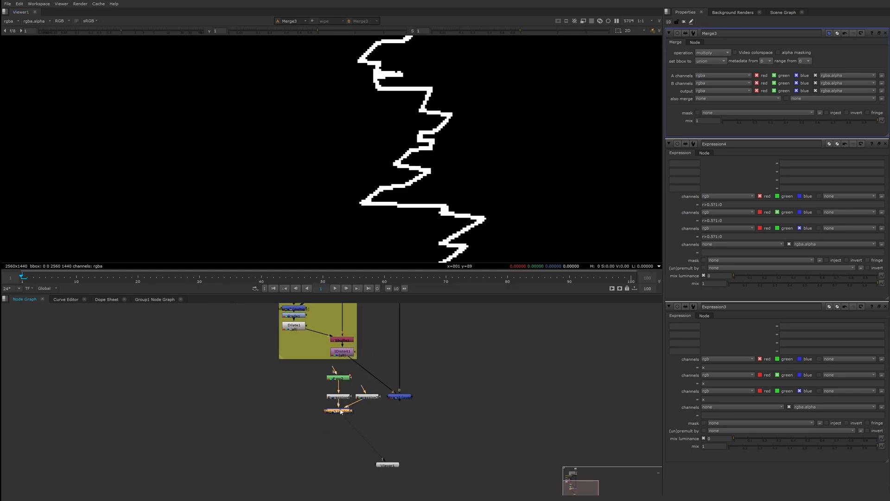
text(g)
text(-)
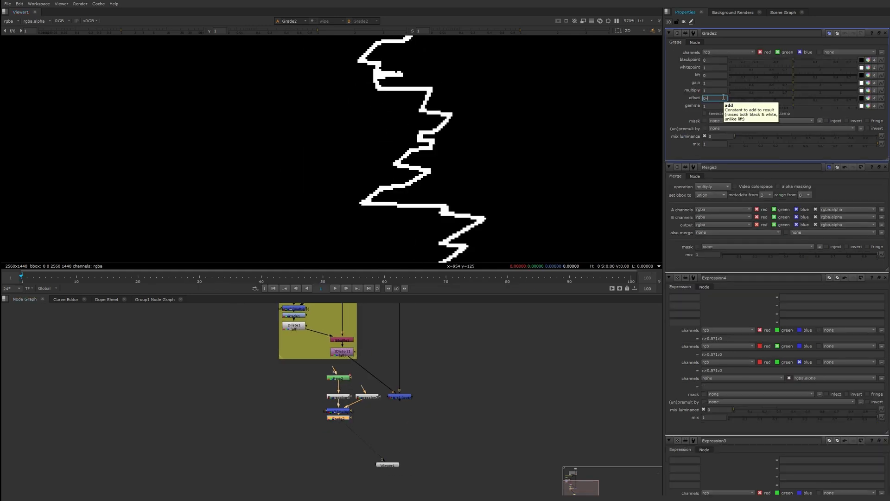
text(800)
key(Return)
key(f)
- Add an Erode (fast) node after Grade2 and set its size to width 1533 and height 0
scroll(331, 423, up, 3)
key(Tab)
text(erode)
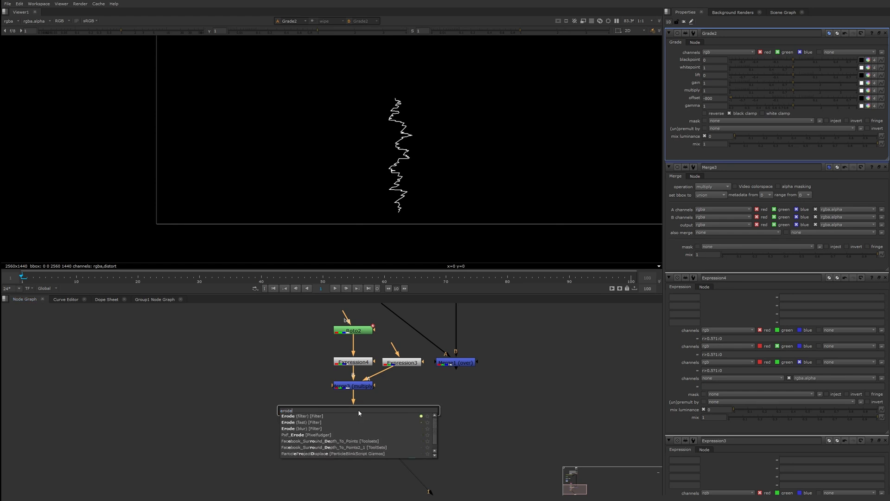
click(319, 423)
click(705, 60)
text(113)
key(Return)
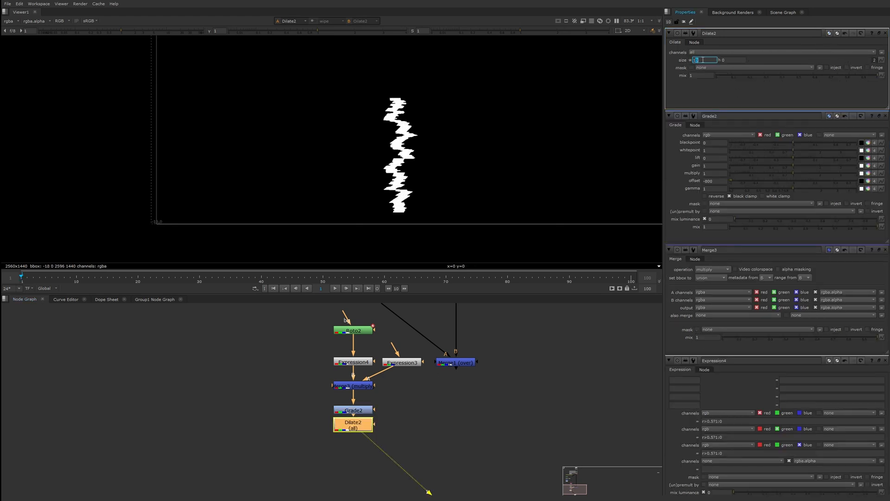
text(1533)
key(Return)
- Copy the straighten group's Shuffle and IDistort, feed the copies from Roto2 and Dilate2, and view the new IDistort's output
scroll(343, 417, down, 3)
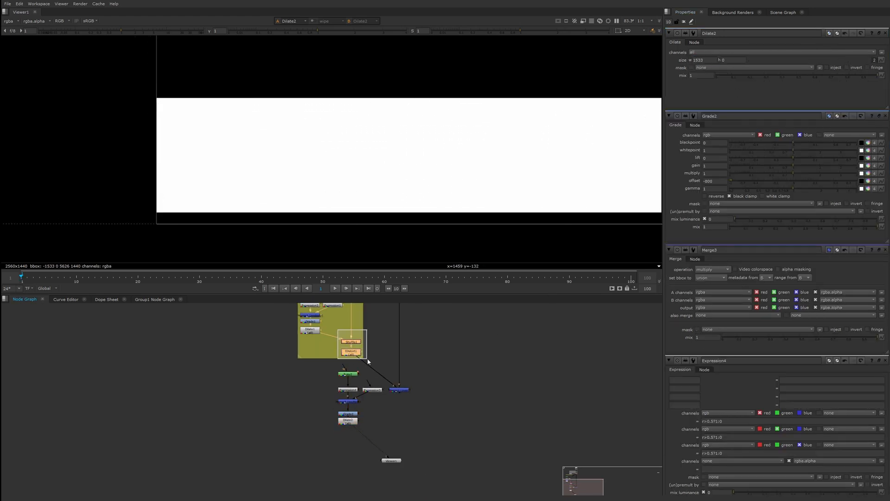
key(Delete)
drag(339, 330, 348, 375)
scroll(333, 436, up, 3)
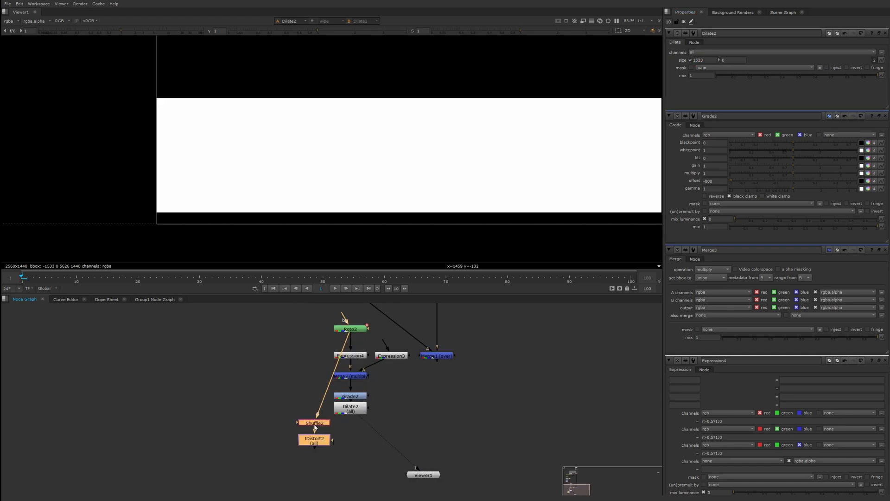
click(326, 439)
key(1)
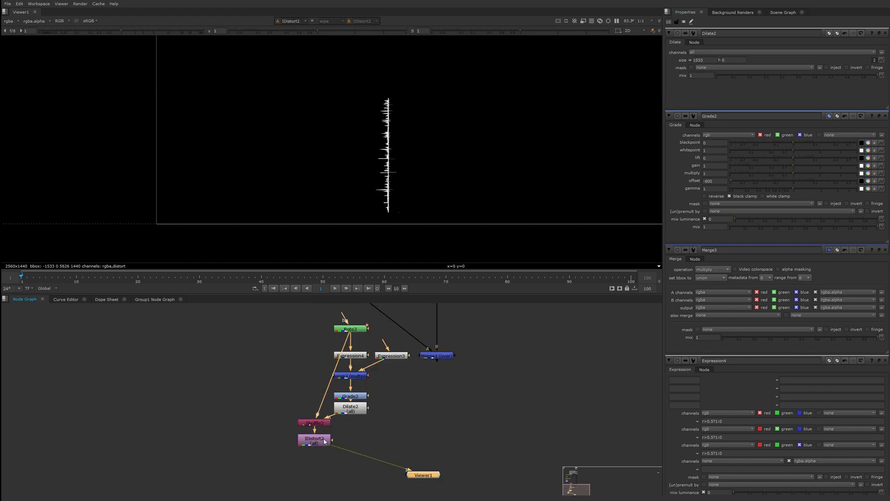
- Disable and re-enable IDistort2 to compare the traced line with and without the distortion
key(d)
key(d)
key(d)
key(d)
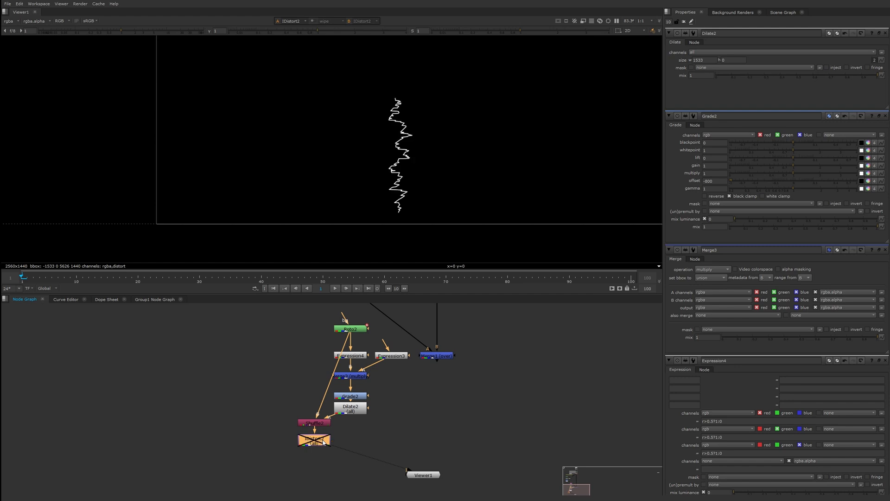
key(d)
key(d)
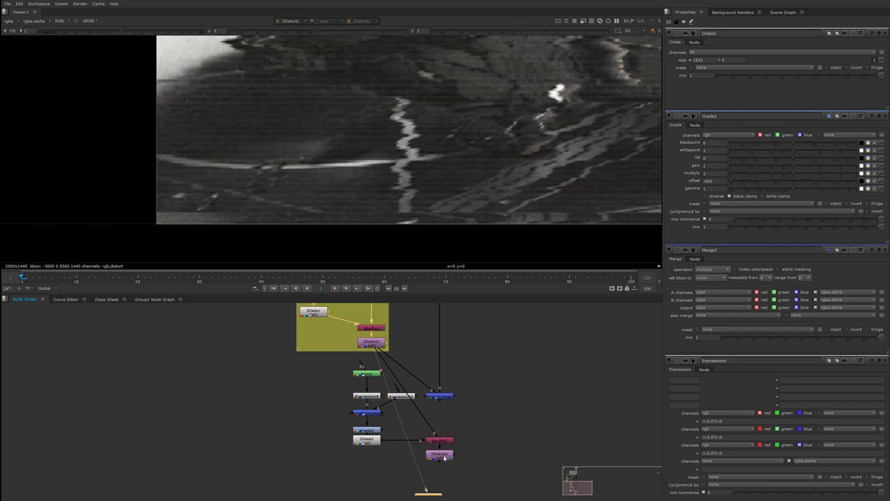
- View IDistort2 applied to the straighten group's result and disable and re-enable it to compare the image
key(d)
key(d)
key(1)
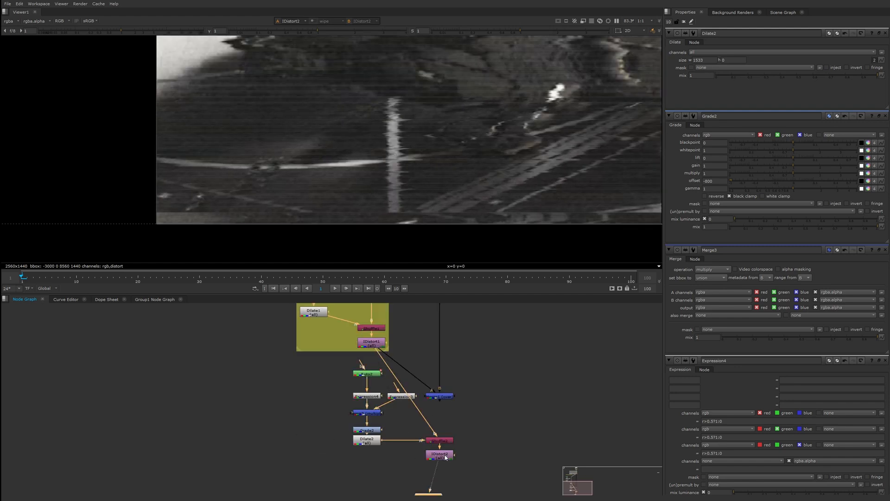
key(d)
key(d)
- View the line-removal EdgeExtend output at full frame to examine the image before distortion correction
scroll(436, 403, down, 2)
middle_drag(424, 385, 411, 414)
key(1)
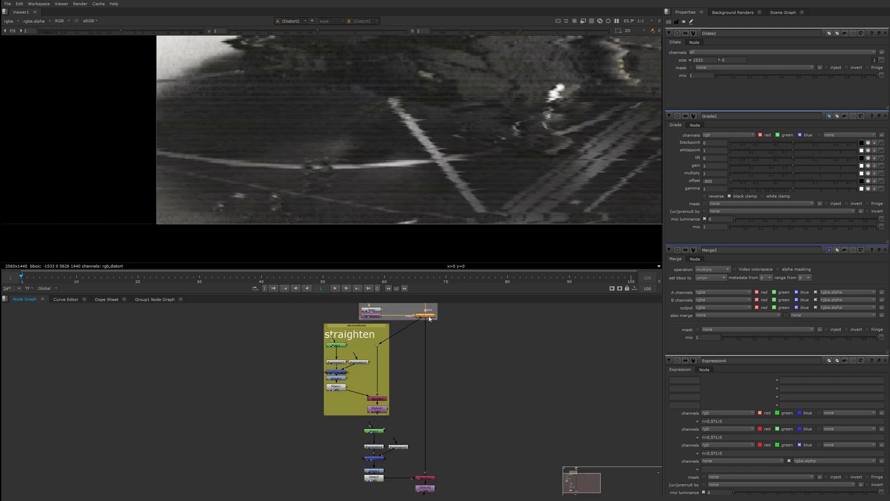
middle_drag(346, 202, 370, 197)
key(f)
middle_drag(429, 443, 446, 399)
scroll(446, 399, up, 2)
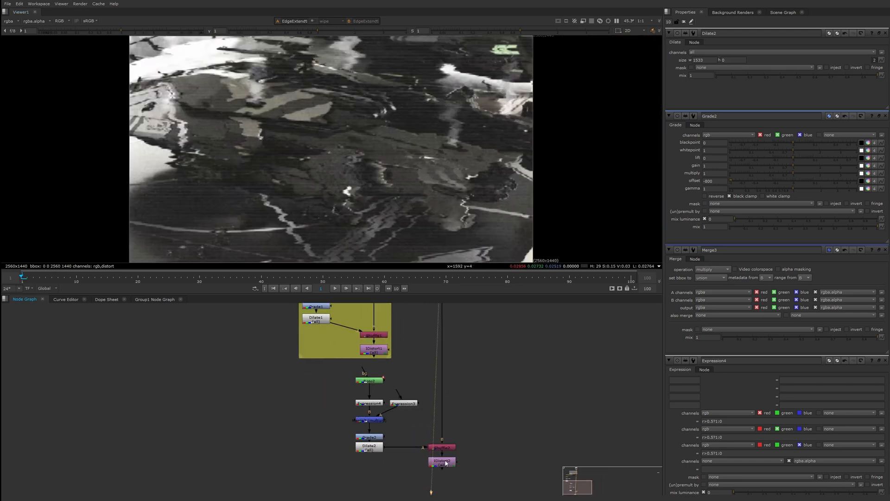
- View IDistort2's output, open its settings and set the UV scale to 0
click(445, 463)
key(1)
double_click(445, 463)
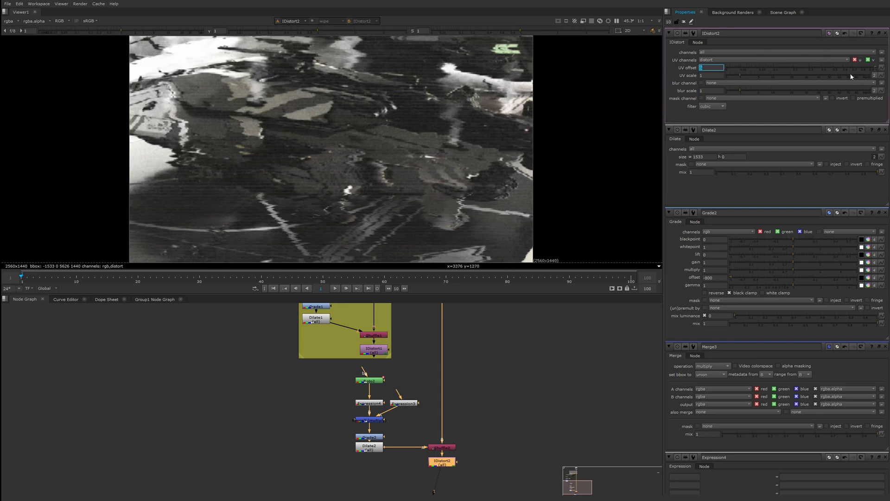
double_click(747, 74)
text(0)
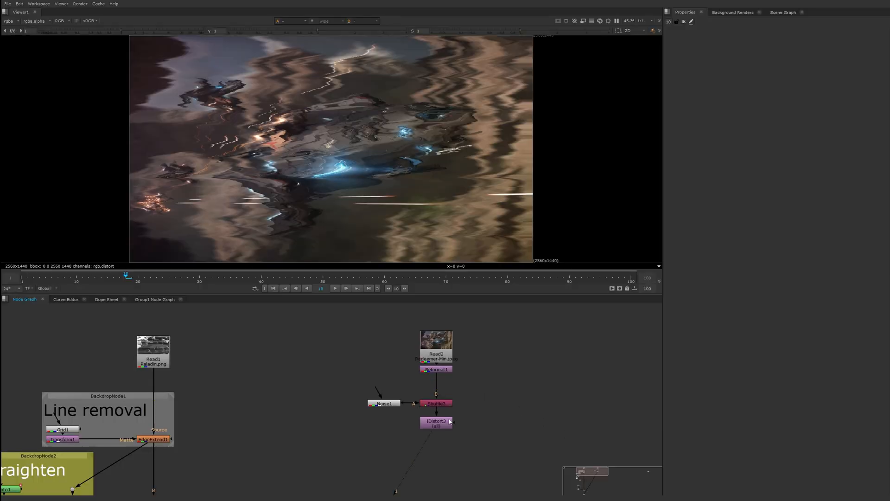
- View the Noise1 node and drive its z value with the expression frame
key(1)
double_click(397, 404)
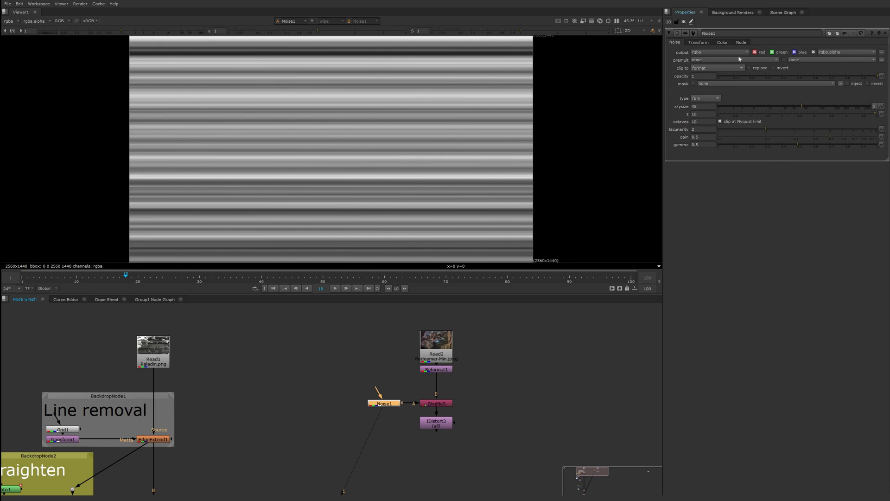
click(732, 161)
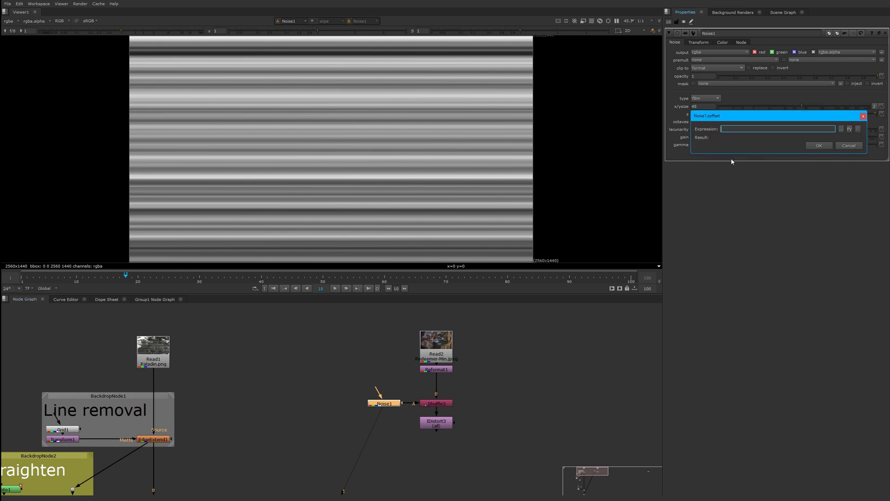
text(frame)
key(Return)
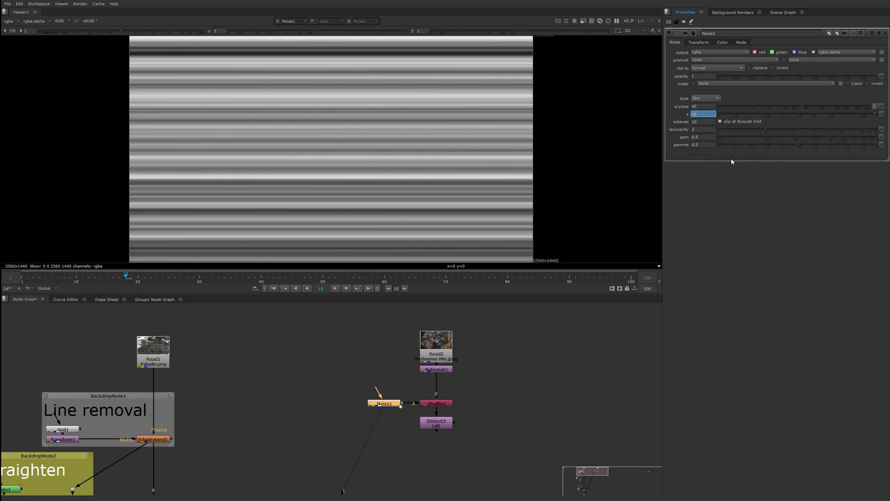
- Play the timeline to check the animated noise and view the IDistort3 output
click(334, 288)
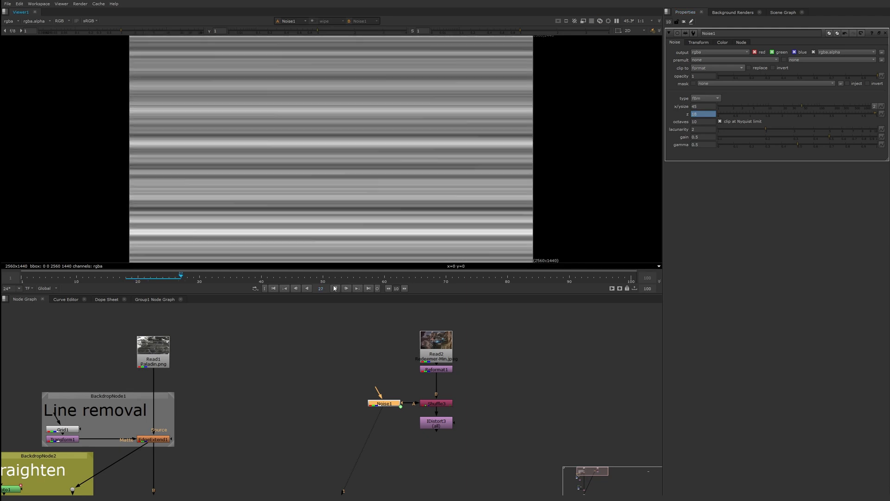
click(438, 424)
key(1)
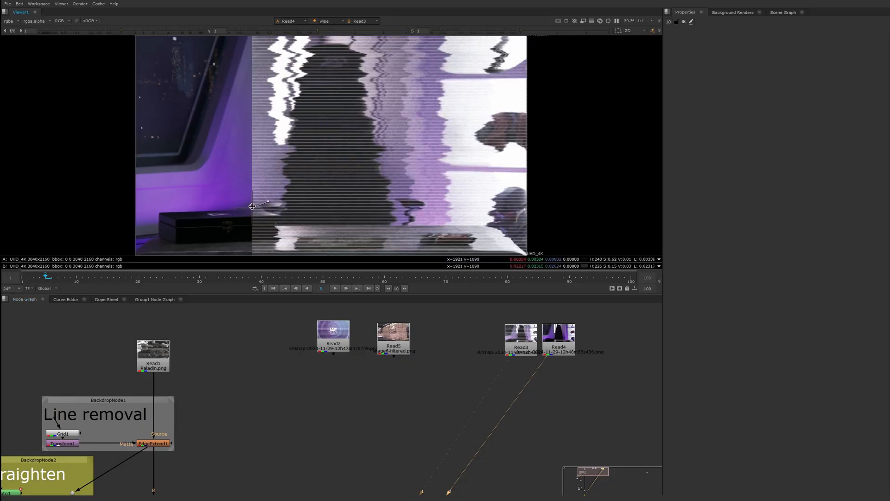
- Apply a copy of the EdgeExtend with the grid matte to Read3, and reformat Read3 and Read4 to 2560x1440
drag(63, 438, 483, 381)
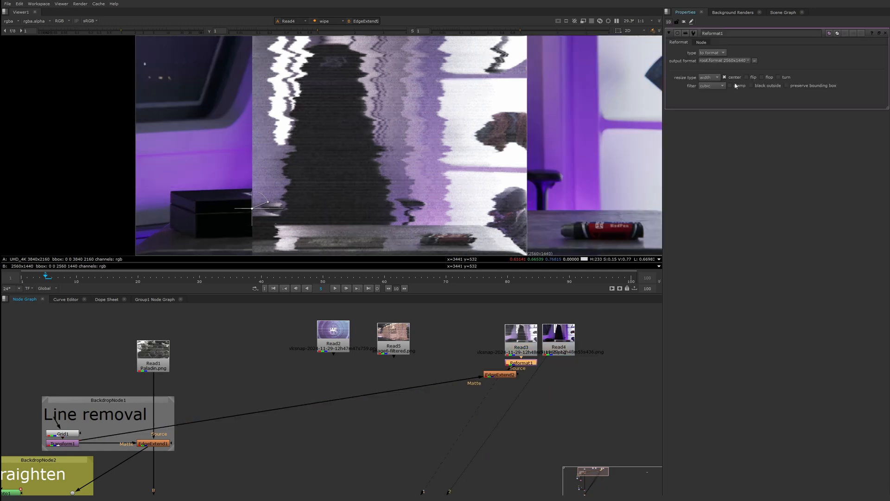
drag(793, 91, 844, 67)
key(c)
click(521, 363)
drag(244, 214, 336, 210)
key(ctrl+v)
drag(793, 331, 785, 331)
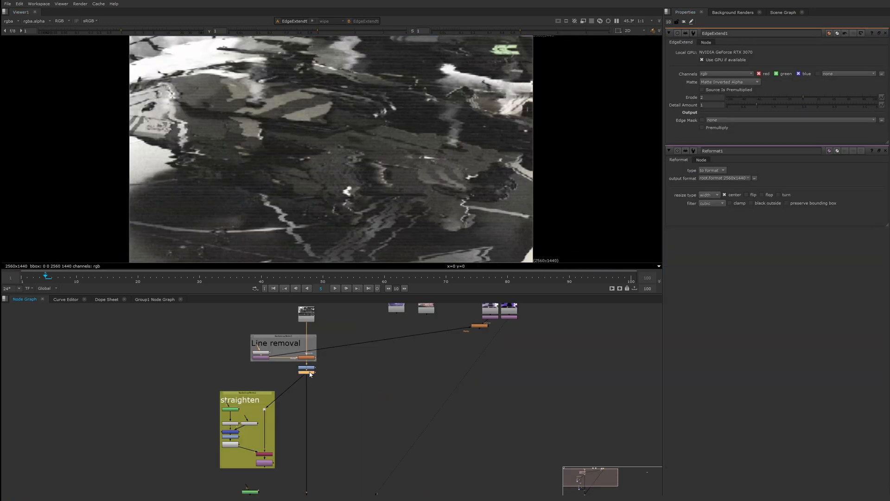
- View the EdgeExtend result and add a Keyer node to Read3's branch below the EdgeExtend
key(1)
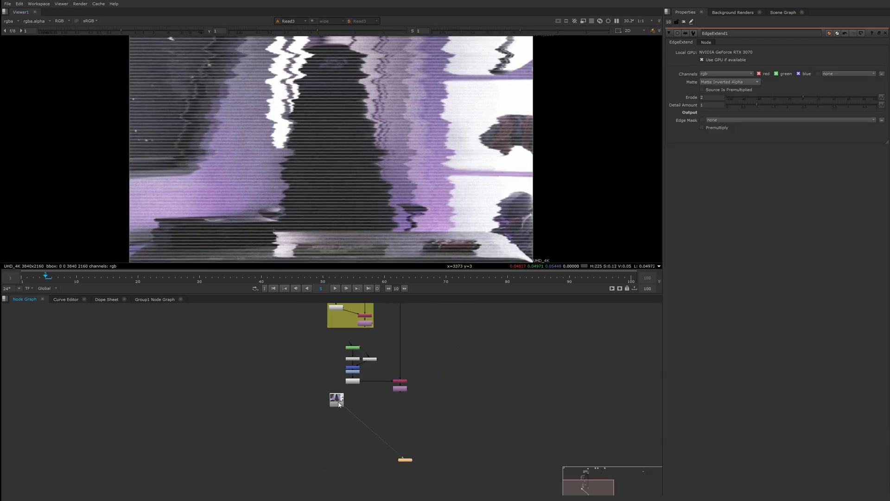
key(Tab)
text(keyer)
key(Return)
scroll(356, 403, down, 1)
middle_drag(357, 404, 353, 458)
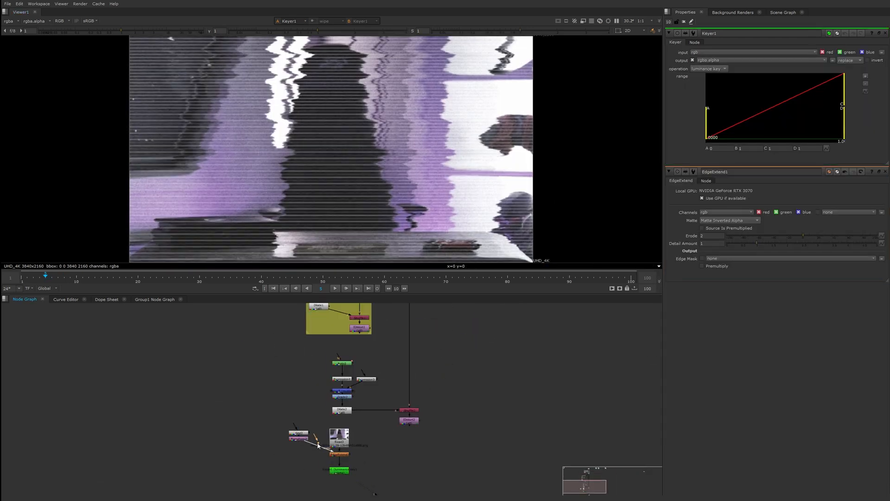
- Move the grid and transform nodes beside the EdgeExtend and add a Reformat to 2560x1440 below Read3
drag(301, 438, 308, 453)
scroll(360, 445, down, 3)
middle_drag(325, 461, 336, 420)
key(Tab)
text(ref)
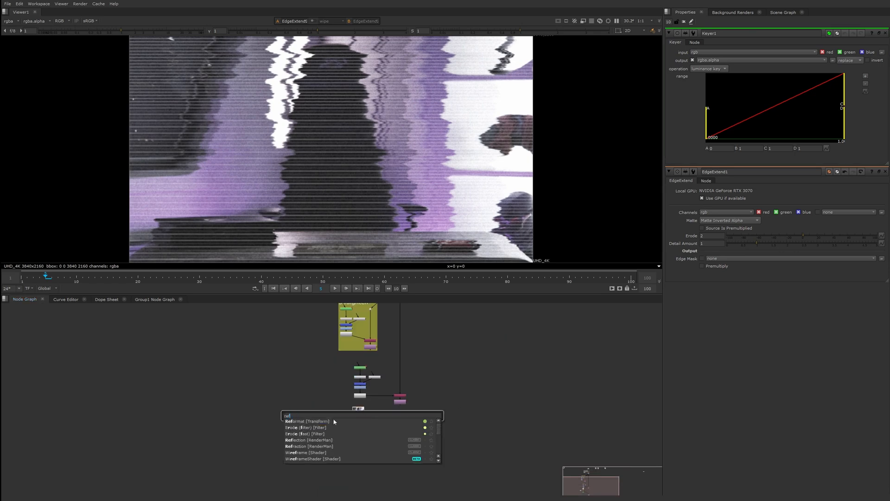
key(Return)
scroll(359, 436, up, 4)
click(355, 433)
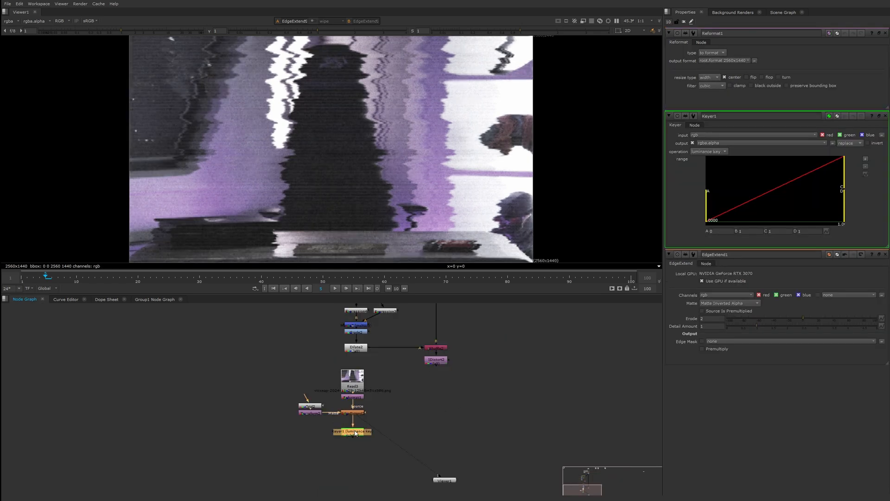
- Add a Crop after the EdgeExtend and narrow its box to a vertical strip of about x 1932, y 196, r 2114, t 1440
middle_drag(353, 148, 304, 178)
click(353, 413)
key(Tab)
text(crop)
key(Return)
drag(81, 179, 386, 179)
drag(485, 179, 415, 181)
drag(419, 232, 418, 209)
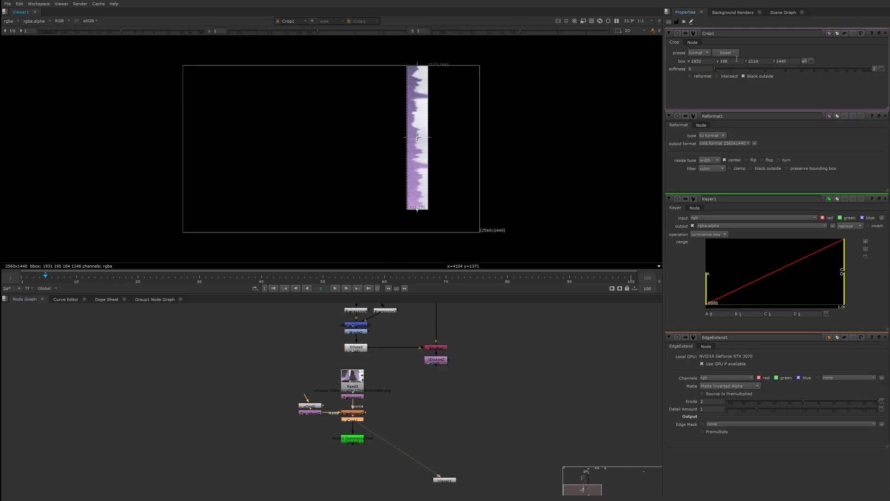
click(885, 33)
- View the Keyer's alpha and tighten its luminance range to about A 0.45 and B 0.464 for a hard-edged matte
scroll(353, 432, up, 3)
double_click(353, 441)
key(1)
key(a)
drag(707, 119, 798, 118)
drag(845, 100, 796, 112)
scroll(398, 214, up, 8)
- Add a RotoPaint below the Keyer and paint out the stray specks near the strip's lower edge
key(p)
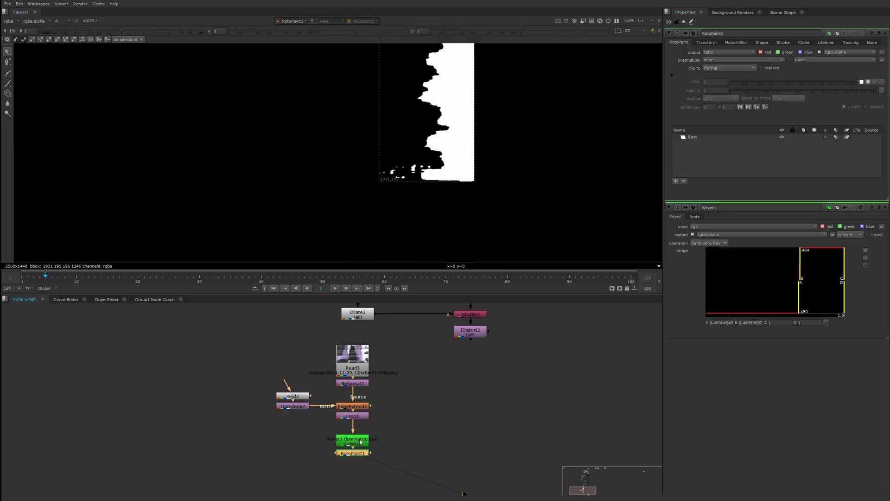
scroll(424, 183, up, 2)
drag(376, 187, 506, 181)
drag(419, 184, 508, 183)
scroll(478, 160, down, 5)
middle_drag(472, 145, 438, 143)
mouse_move(482, 145)
mouse_down()
mouse_move(443, 143)
mouse_move(492, 145)
mouse_up()
scroll(374, 162, down, 5)
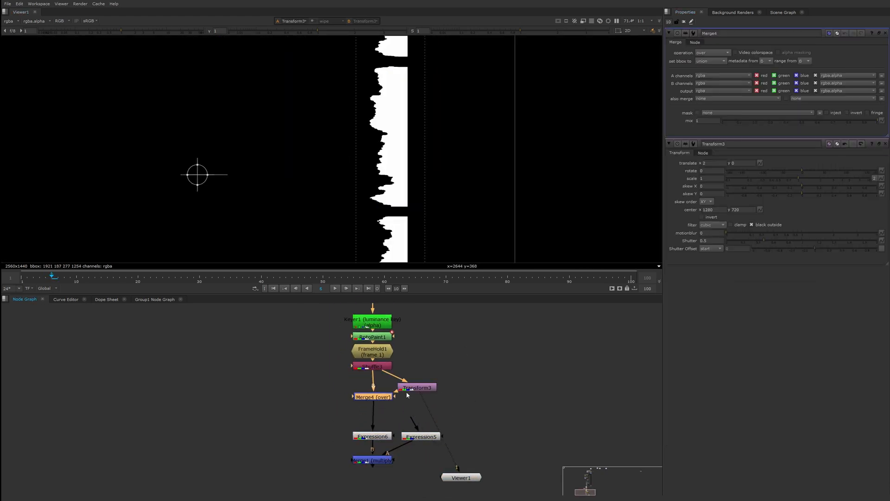
- Add a RotoPaint below Merge4, erase stray horizontal segments with a minus brush, and close all node properties
key(Tab)
text(ro)
key(Return)
click(242, 40)
click(242, 64)
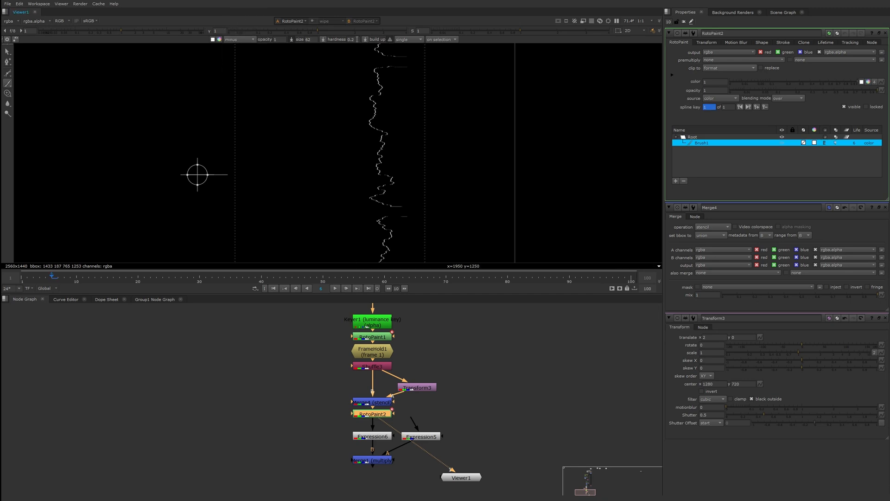
drag(398, 207, 406, 207)
scroll(409, 218, down, 2)
click(702, 162)
key(ctrl+a)
click(685, 22)
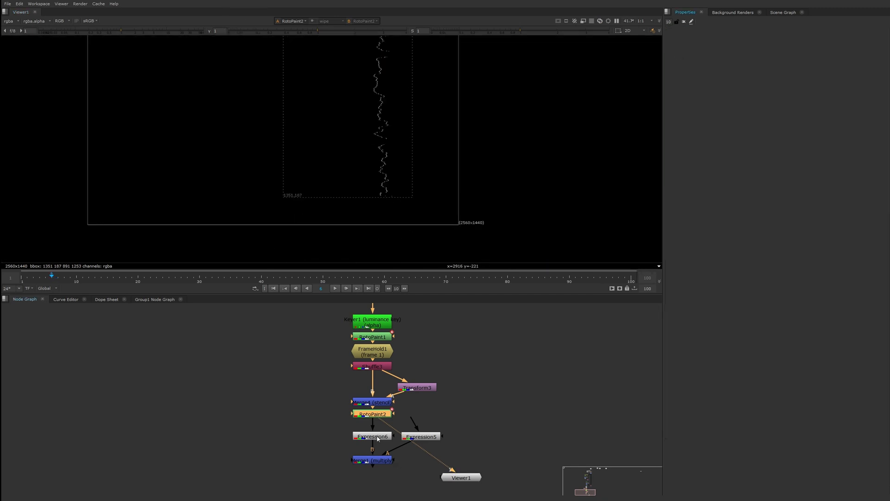
- View the multiply merge of the new branch and align the Shuffle and IDistort3 nodes on Read1's main pipe
click(373, 460)
key(1)
scroll(406, 482, down, 6)
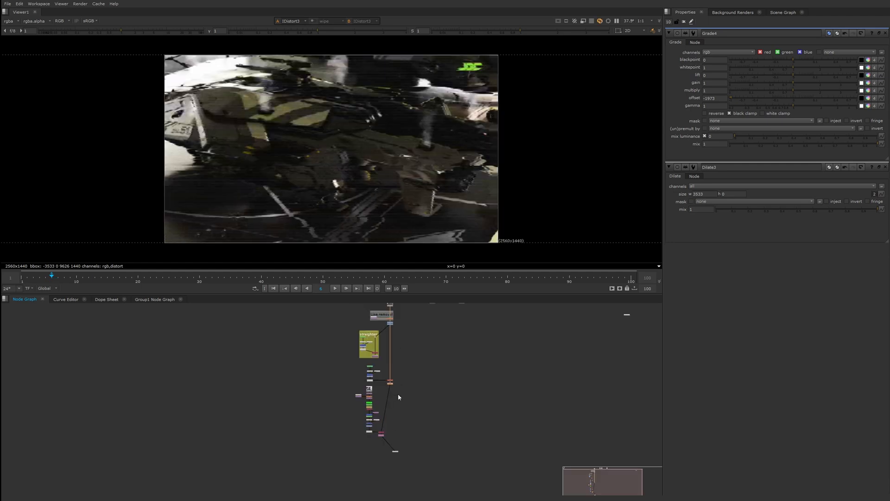
click(383, 435)
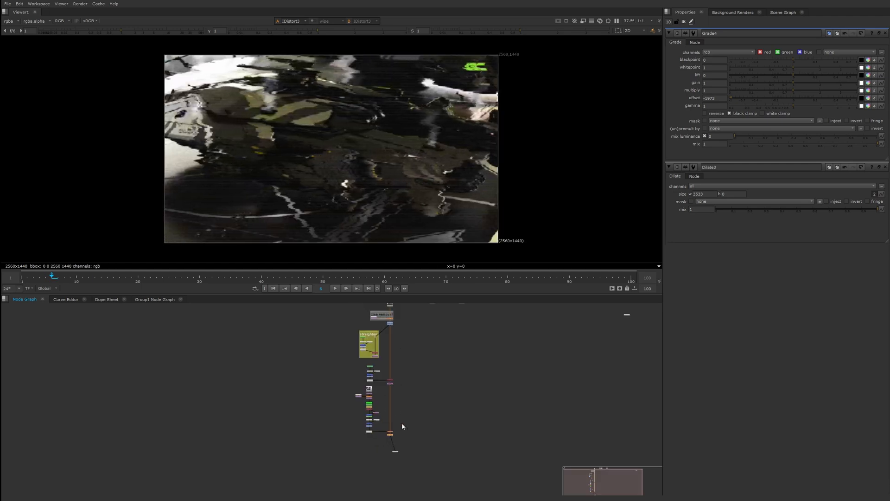
scroll(402, 422, up, 3)
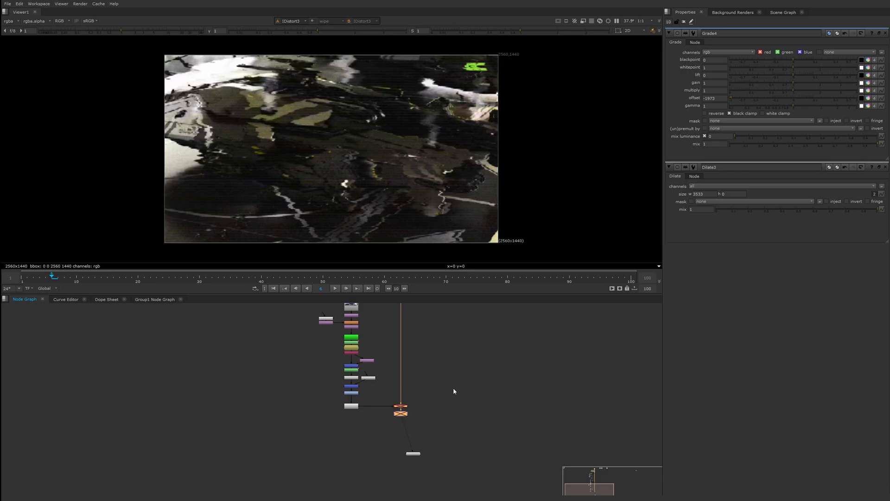
scroll(449, 386, down, 2)
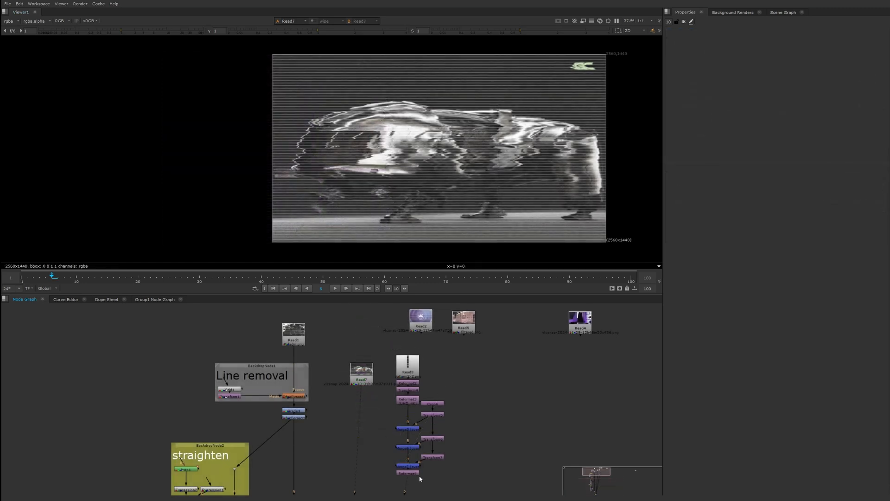
- Compare Read7's glitched image with the output of the horizontal line pattern branch beside it
scroll(304, 98, up, 3)
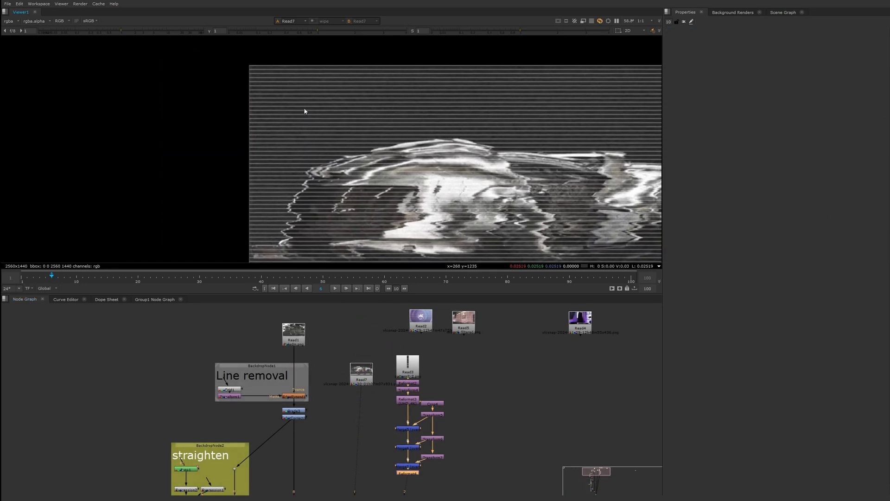
scroll(304, 123, down, 4)
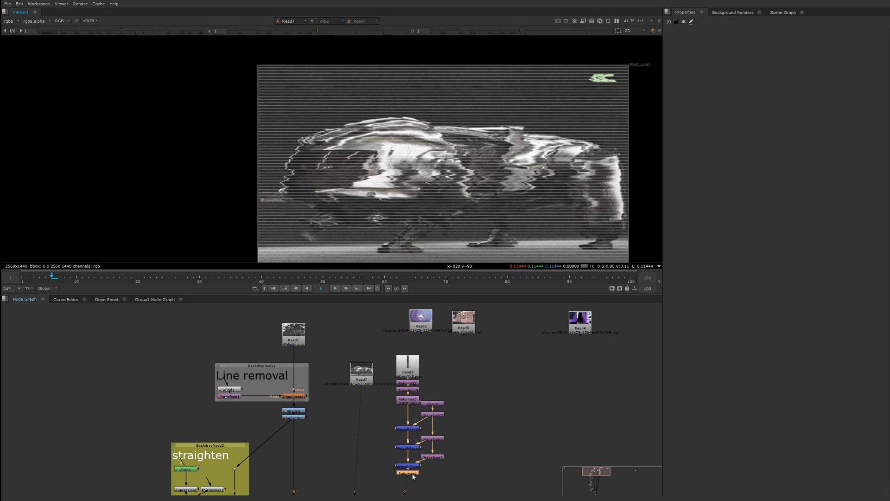
key(2)
key(1)
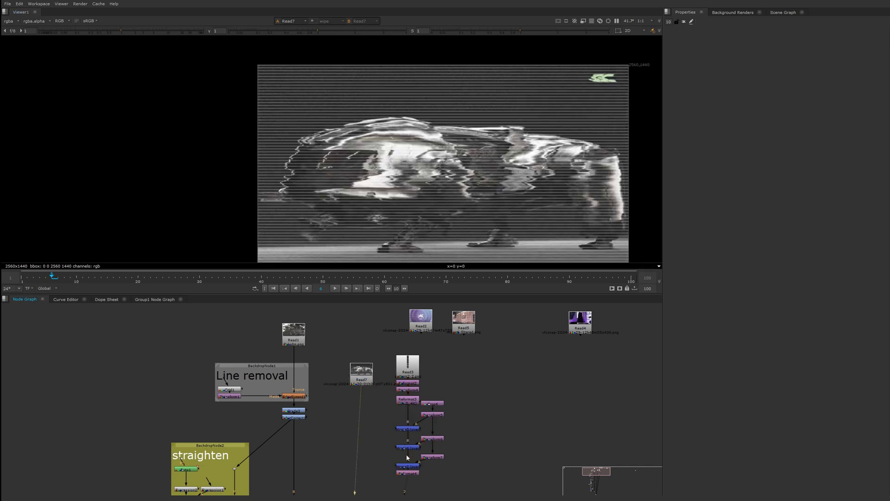
key(2)
key(1)
key(2)
key(1)
key(2)
middle_drag(376, 457, 368, 430)
key(1)
- Merge the line pattern branch with Read7 using the from operation and add a Grade below the merge
key(m)
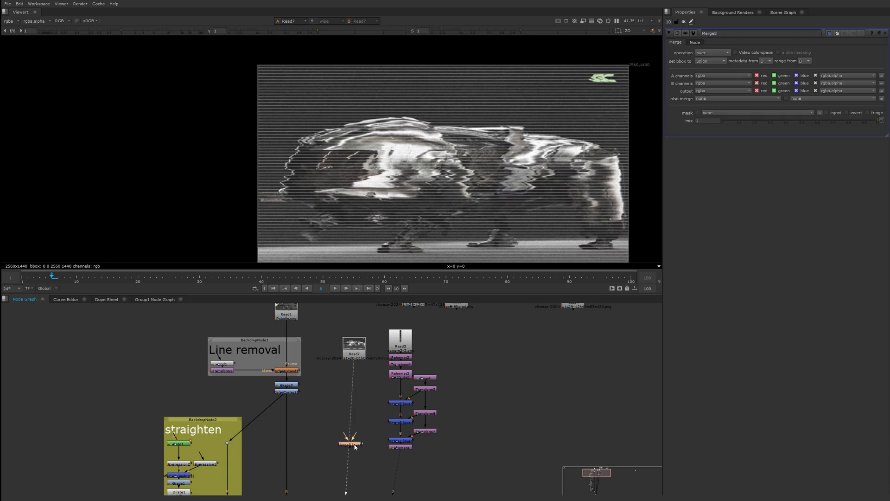
drag(403, 450, 402, 448)
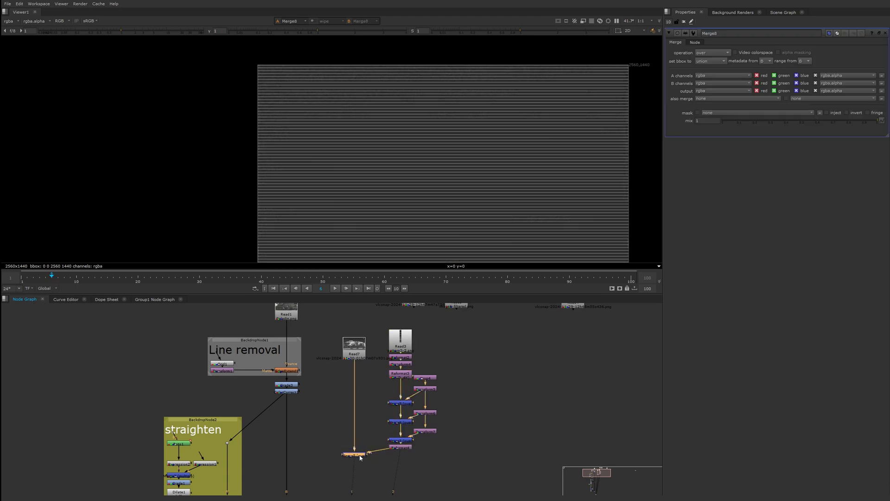
click(714, 54)
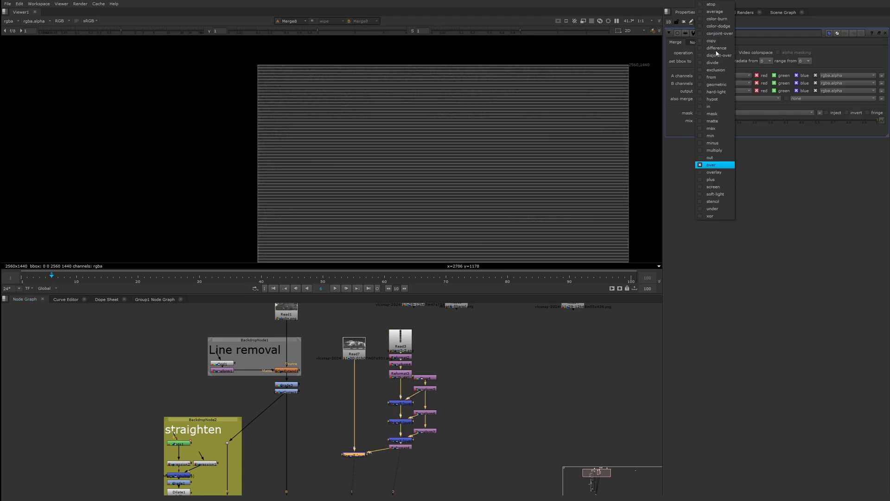
click(718, 77)
middle_drag(363, 451, 377, 429)
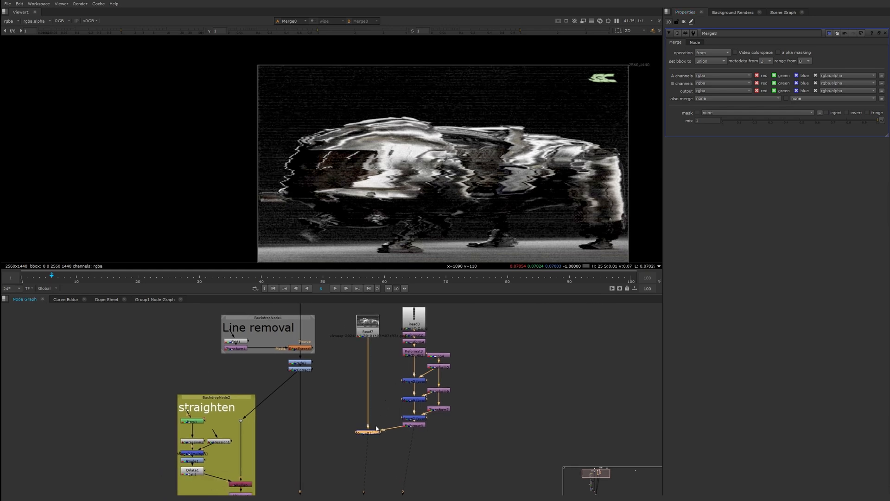
drag(375, 437, 375, 447)
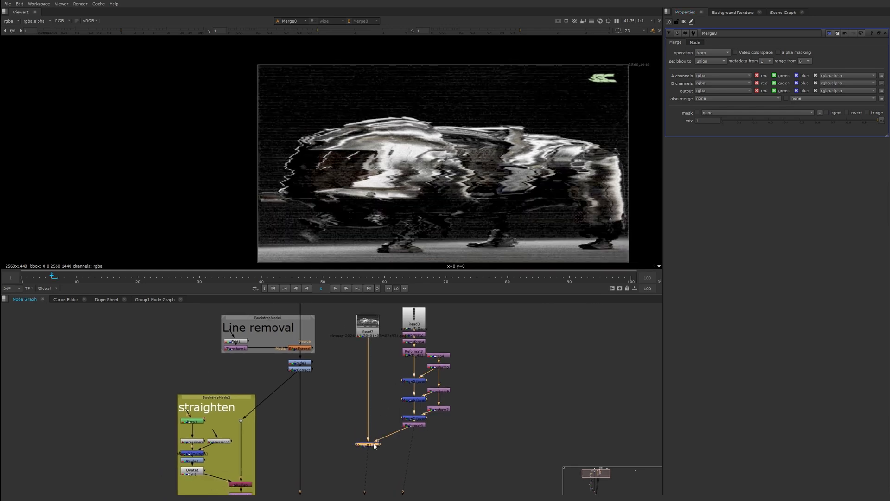
key(g)
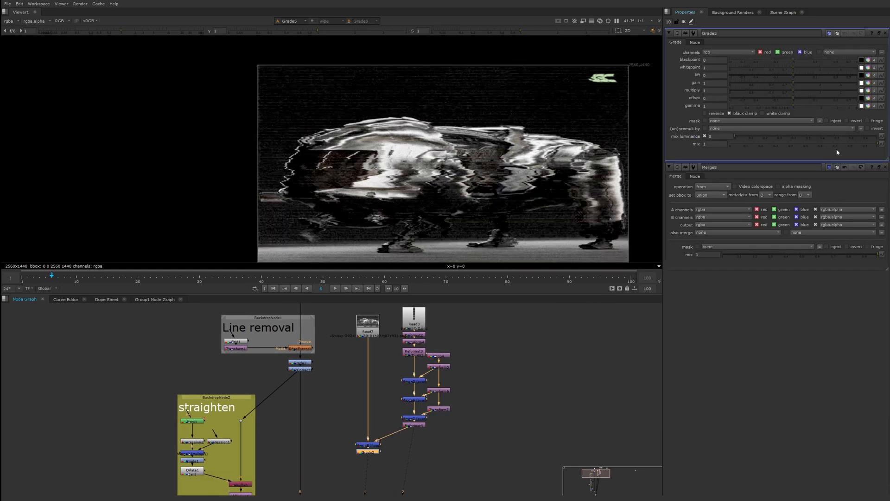